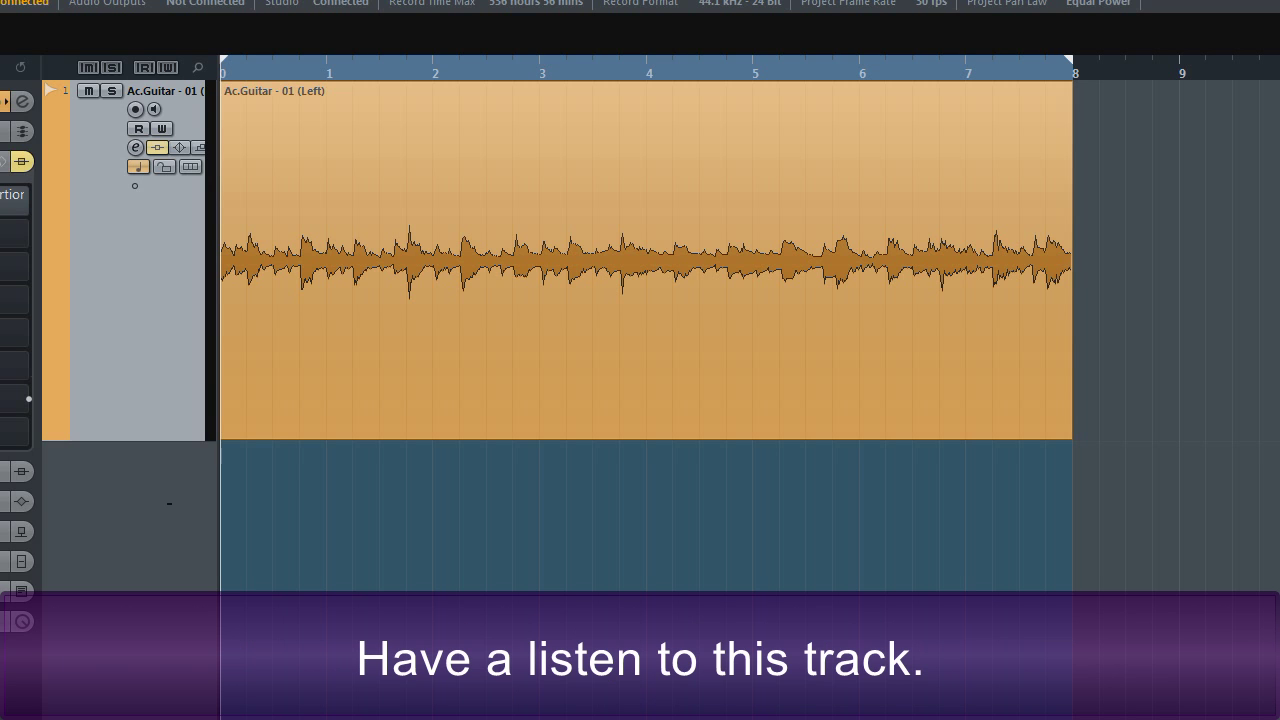
Play the guitar track and compare its sound with the distortion bypassed and active, and stop playback
key(space)
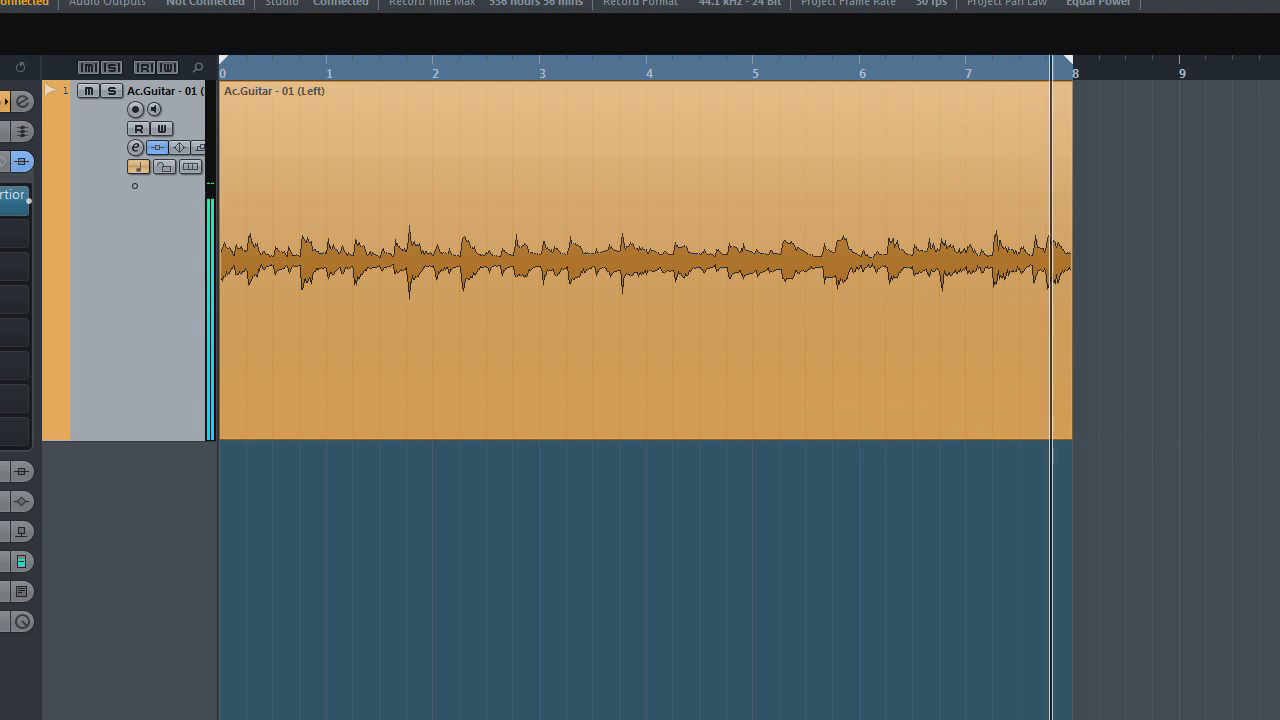
key(space)
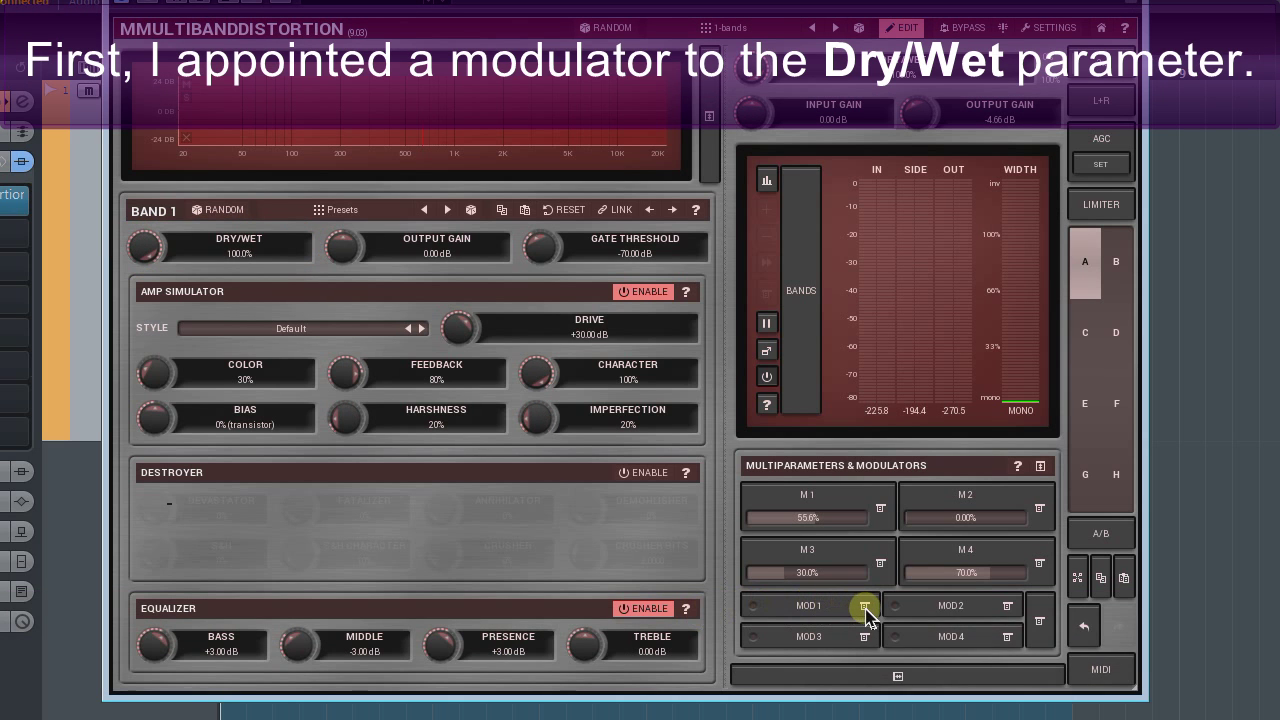
Assign Band 1 Dry/Wet to modulator 1 by learning its range up to 99.6%, and open the modulator's settings
click(864, 606)
click(927, 682)
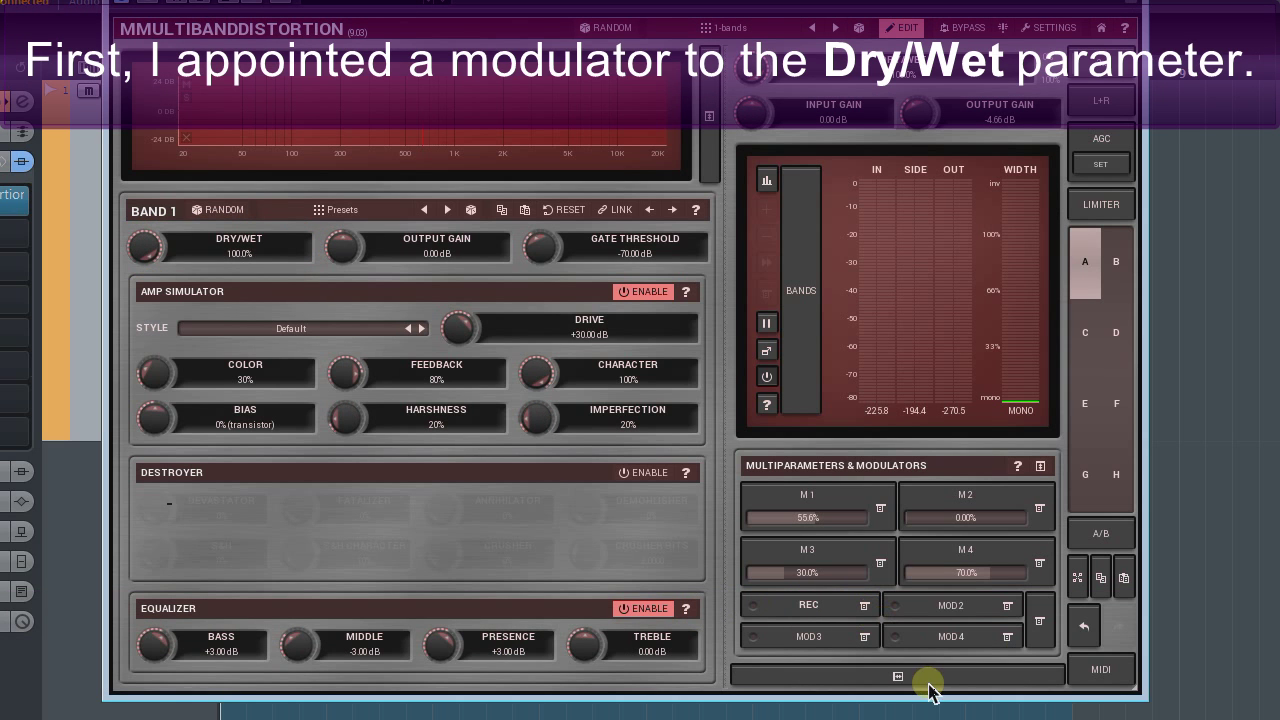
drag(143, 251, 200, 294)
click(755, 607)
click(805, 608)
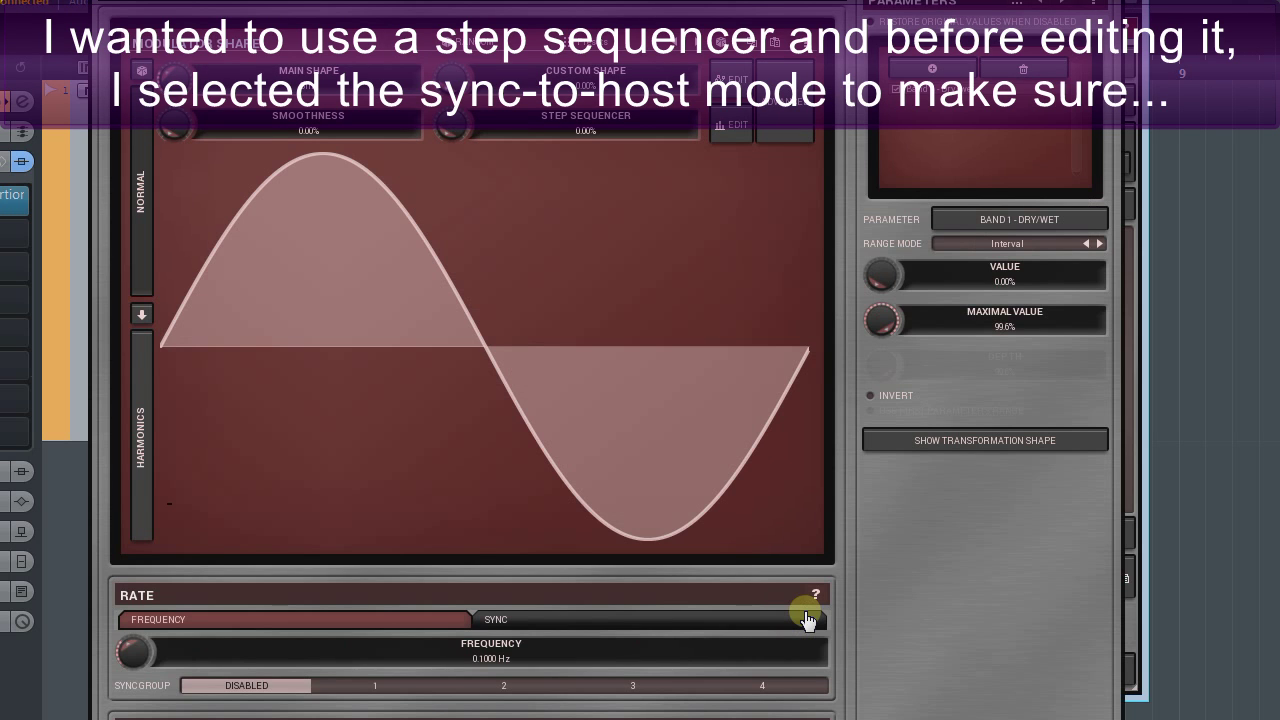
Sync the modulator's rate to the host with a length of 1 straight note
click(705, 628)
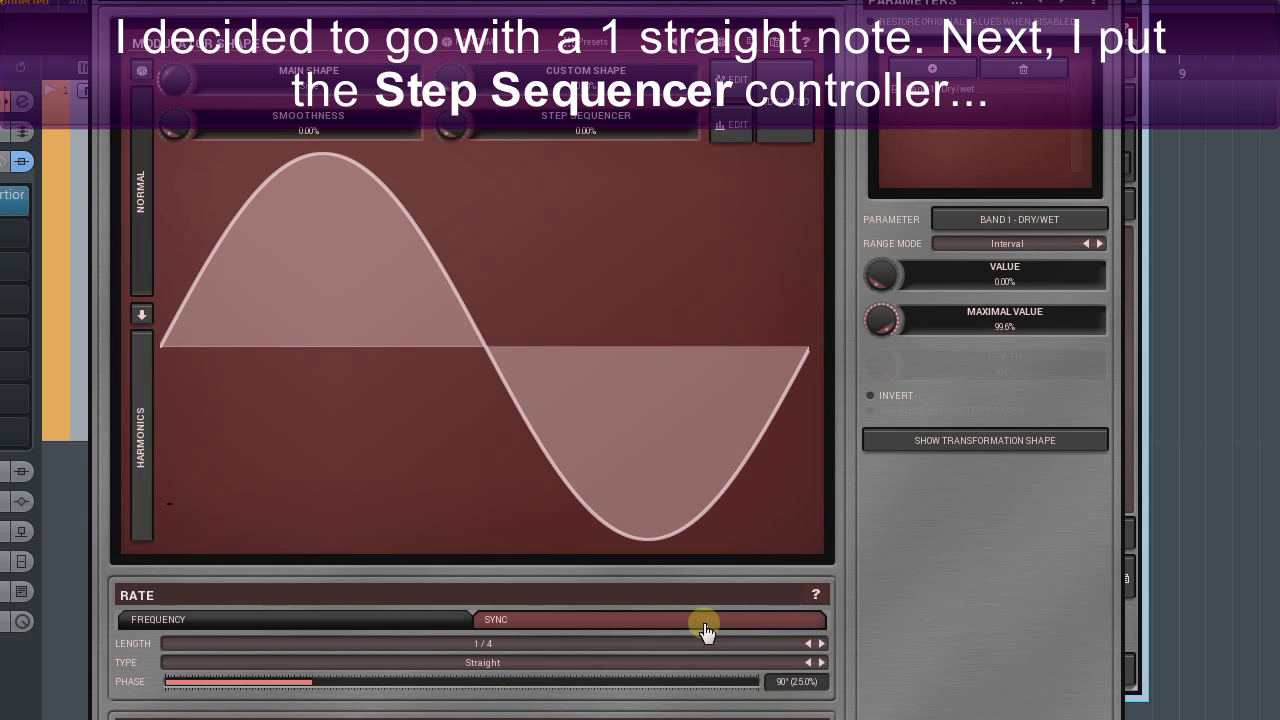
click(643, 648)
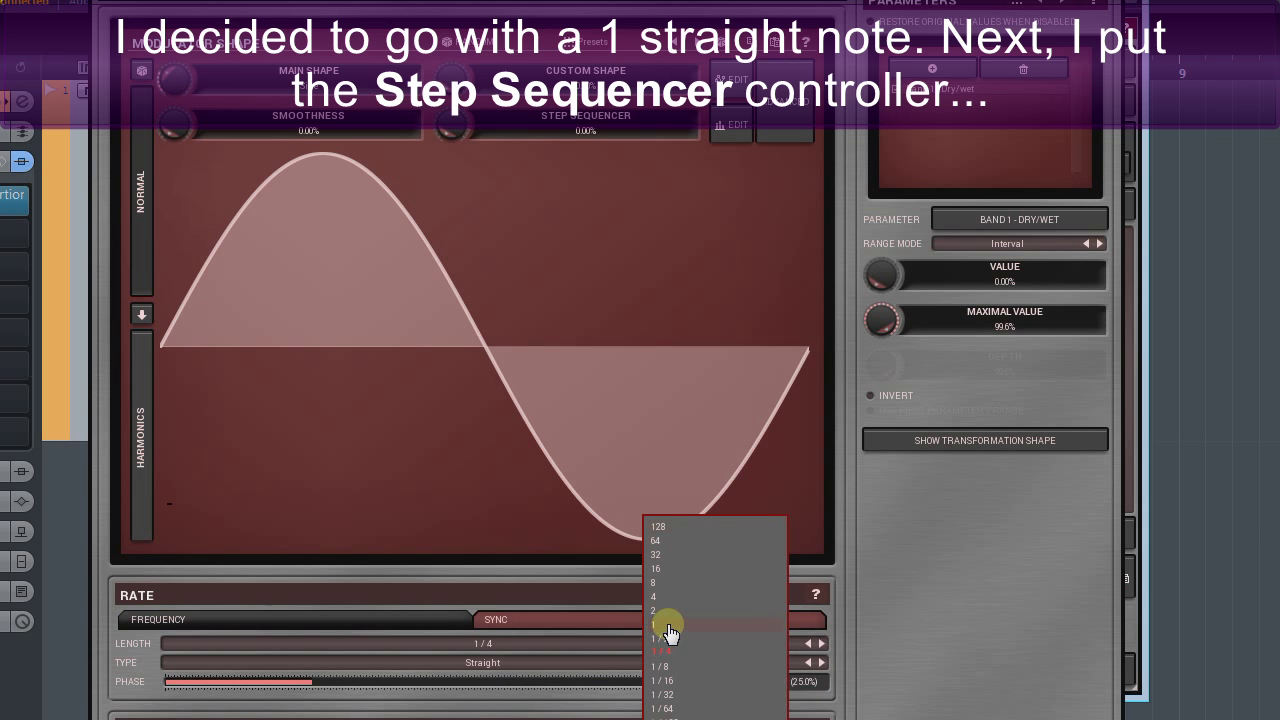
click(670, 628)
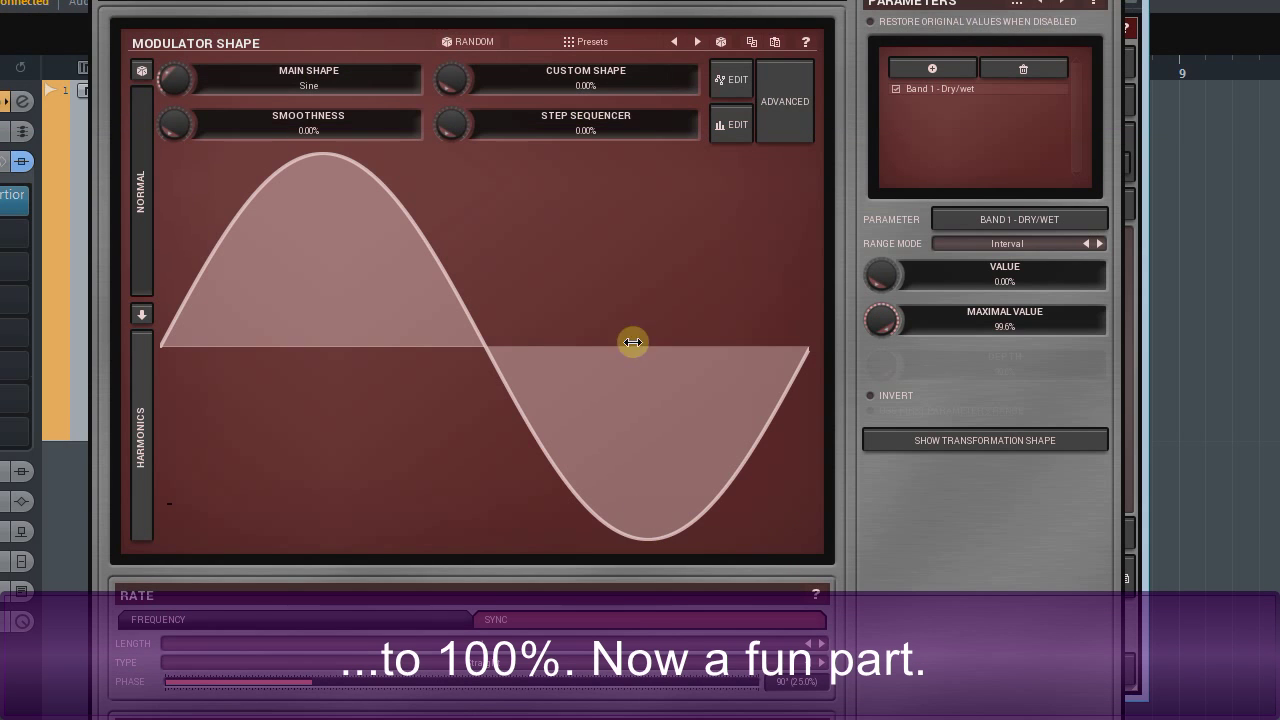
Set the modulator shape's Step Sequencer amount to 100% and open the step sequencer editor
click(593, 130)
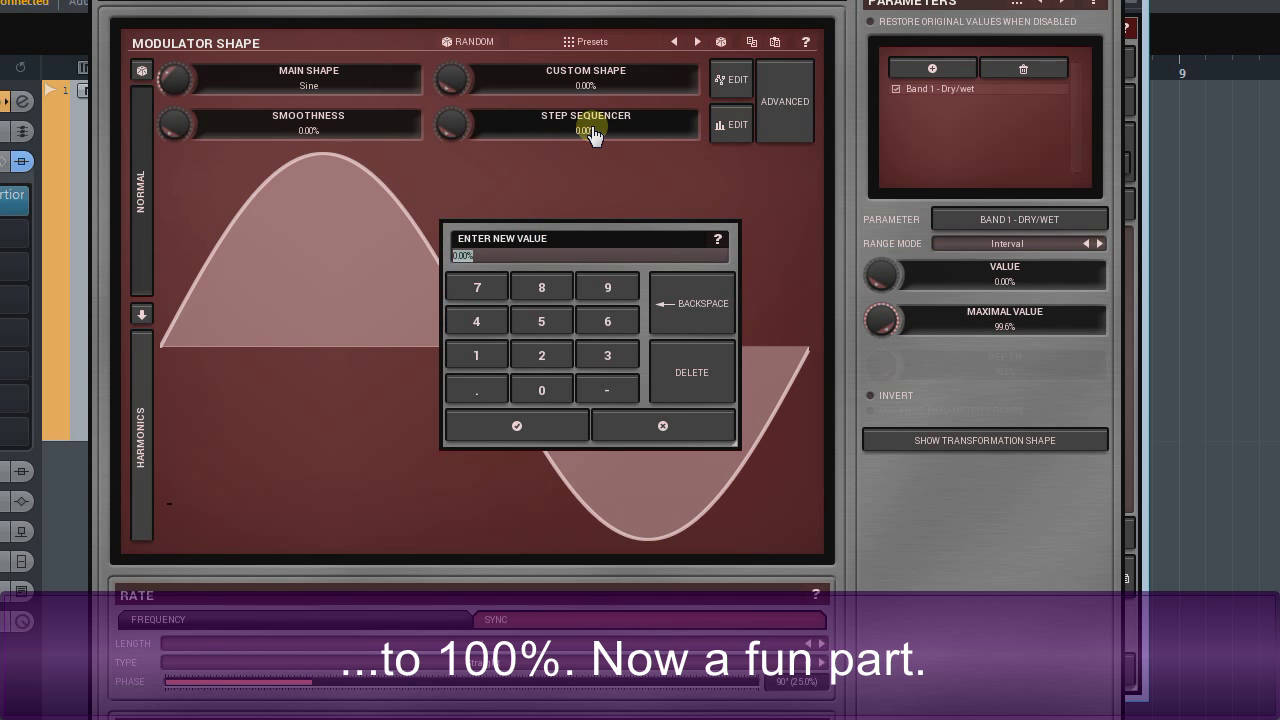
key(Return)
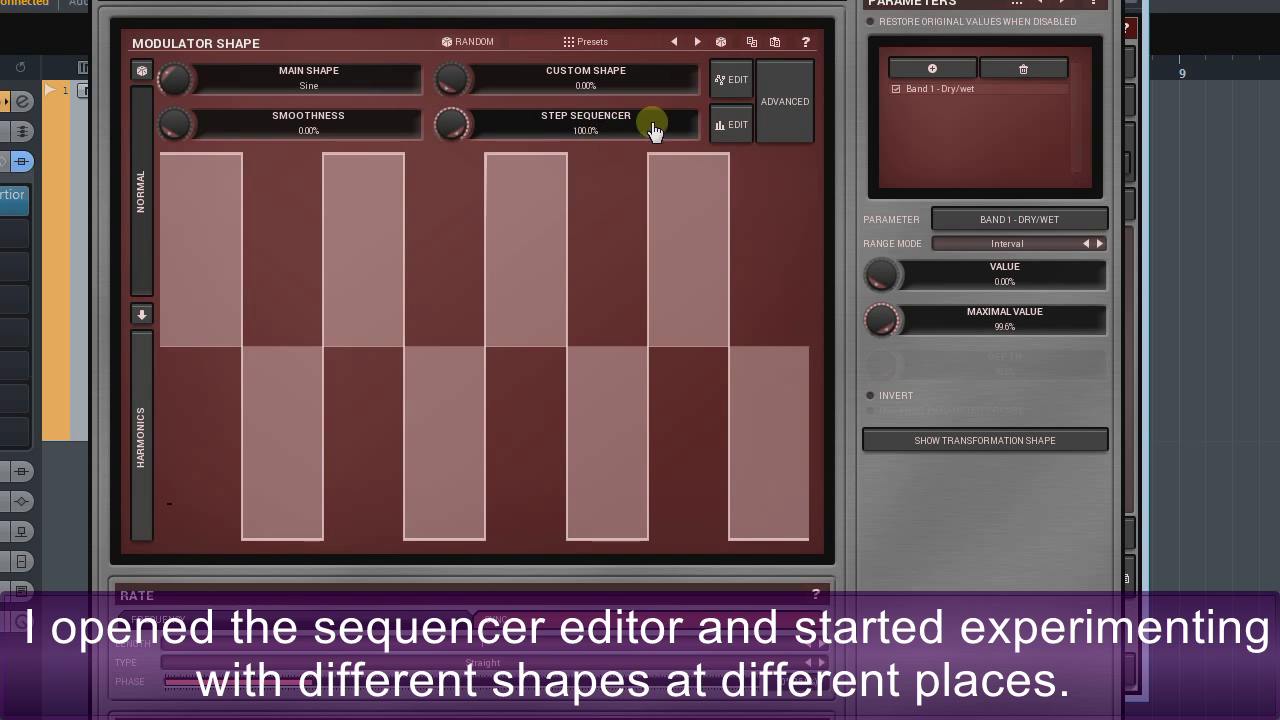
click(730, 125)
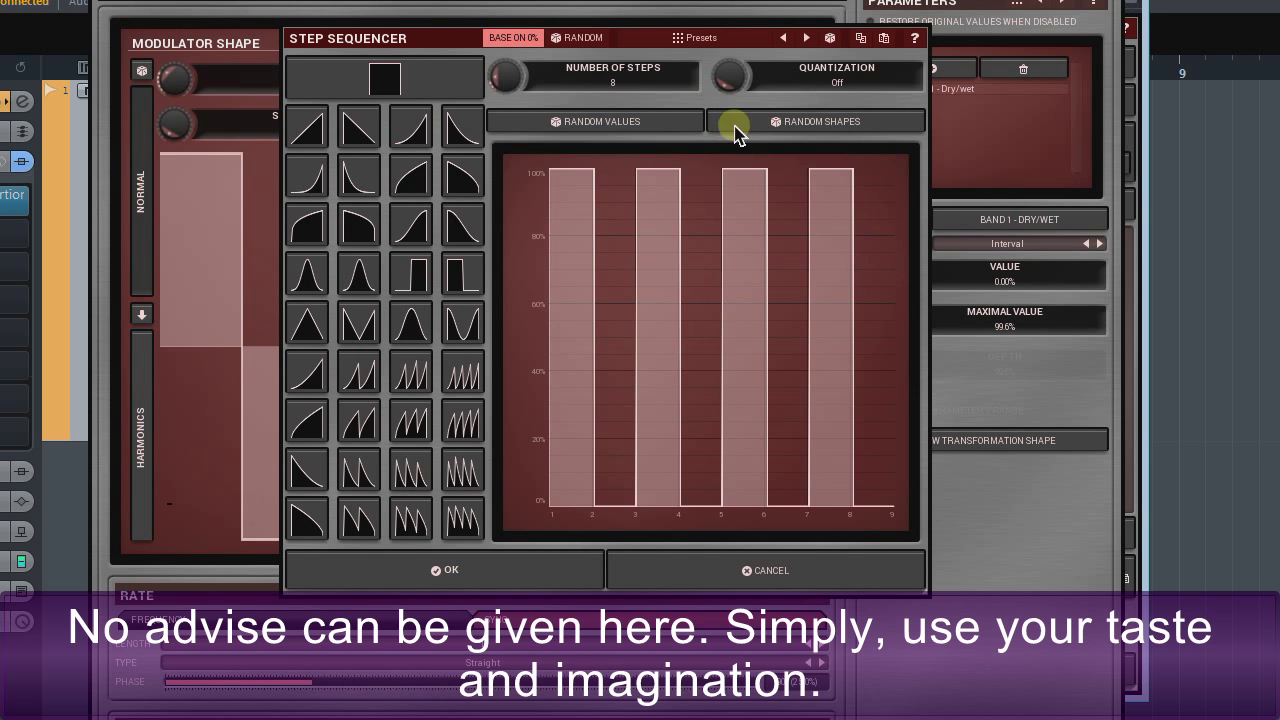
Draw rising curves in steps 1, 3 and 5 of the sequencer, with step 1 peaking at about 60%
click(412, 128)
click(570, 315)
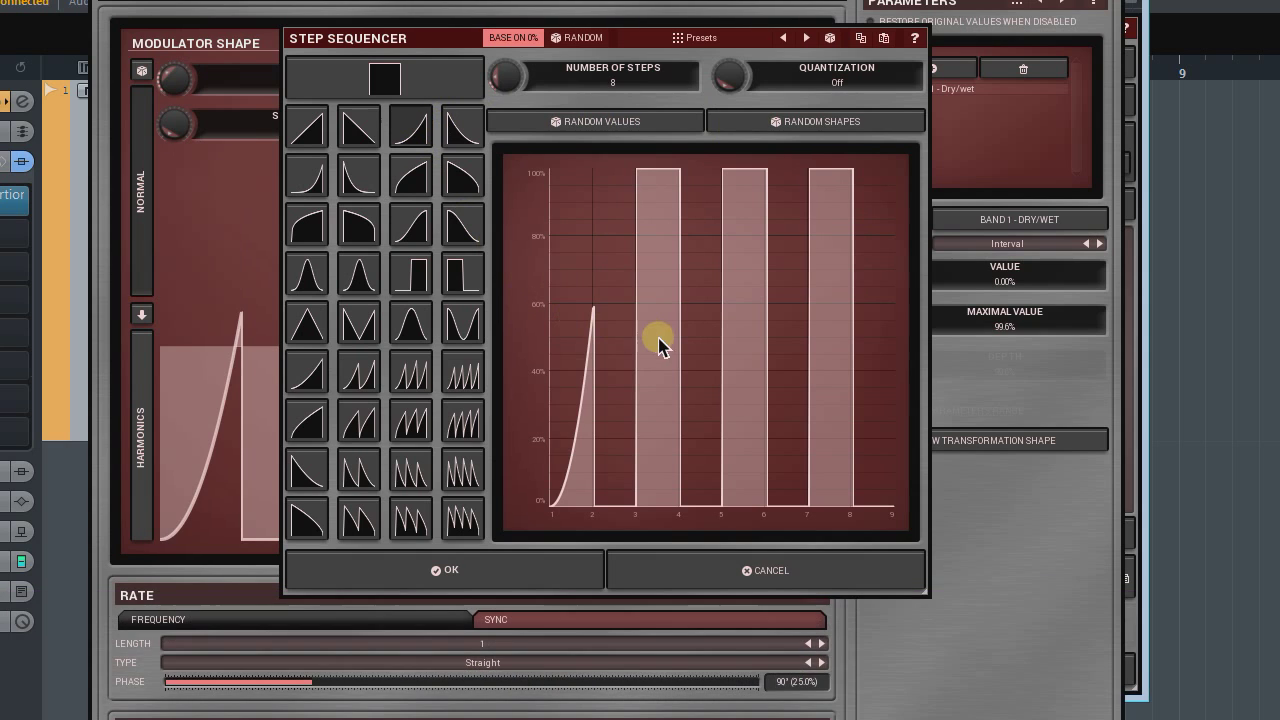
click(657, 343)
click(748, 392)
Draw a half-width pulse in step 4, a four-peak rising shape in step 6 and a four-peak falling shape in step 8
click(421, 274)
click(700, 265)
click(468, 373)
click(790, 273)
click(463, 470)
click(866, 392)
click(872, 387)
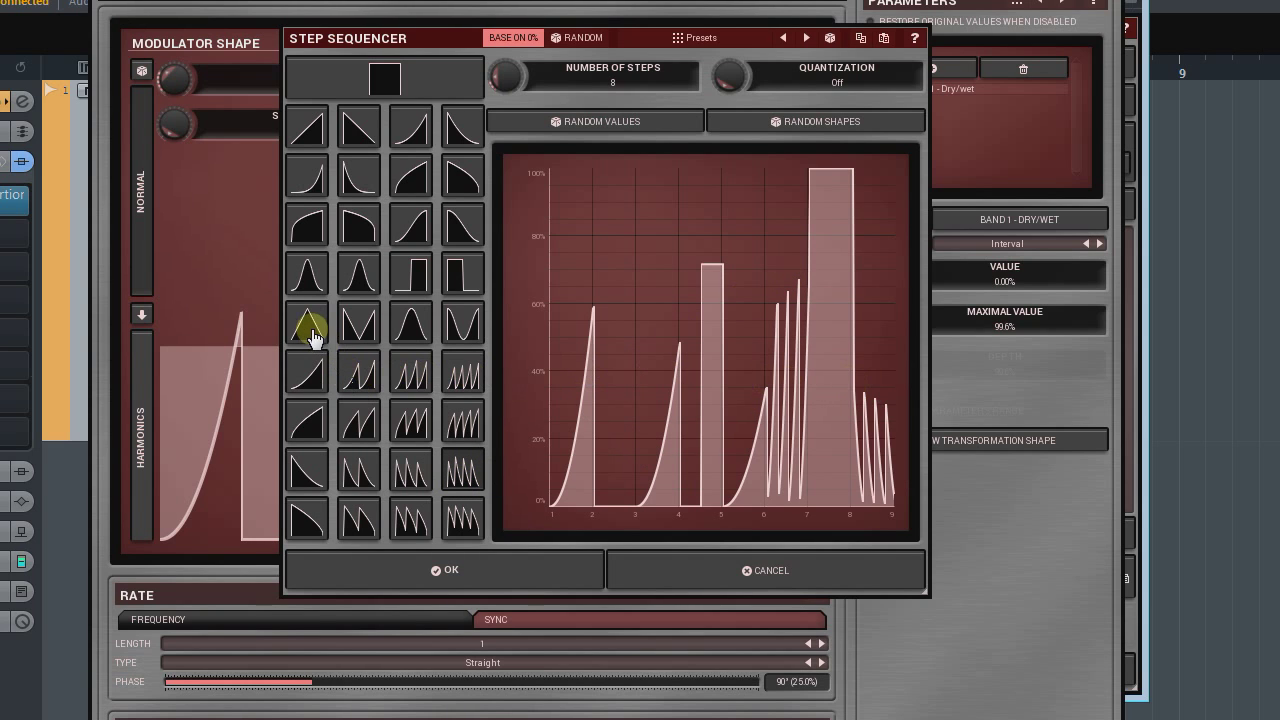
Shape the remaining sequencer steps, including a falling curve from about 80% in step 2, and apply the sequence
click(610, 249)
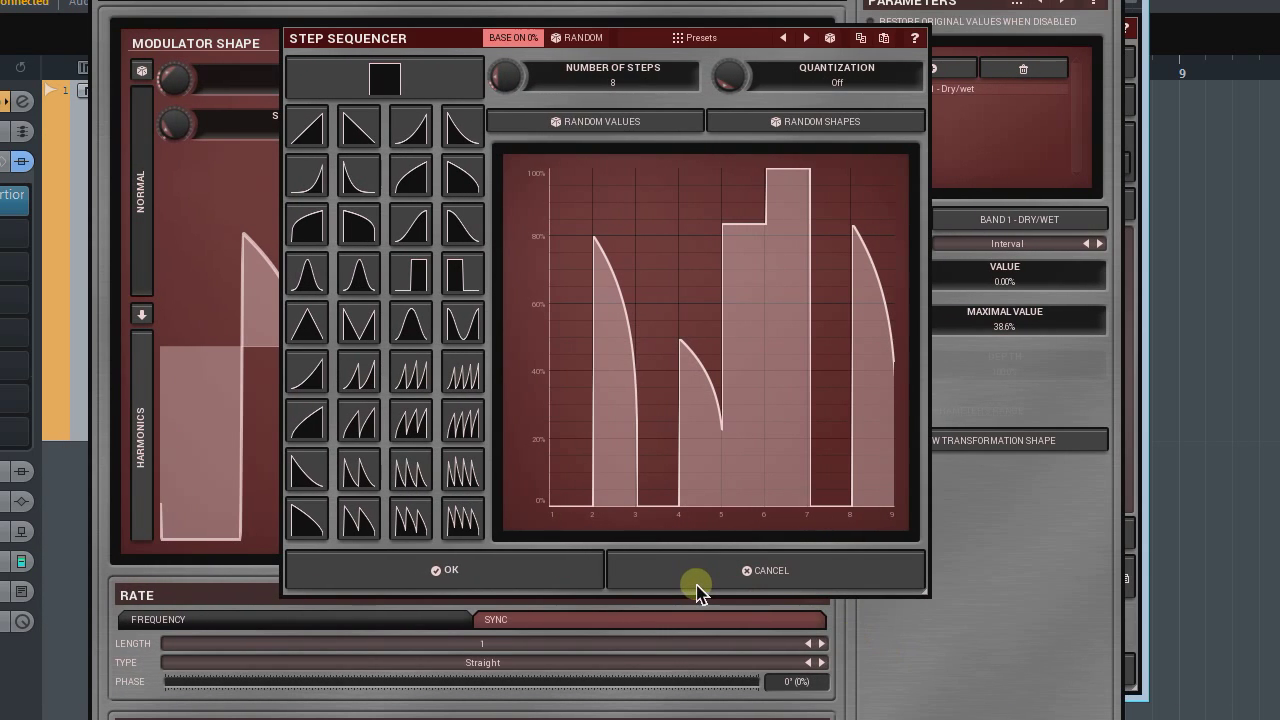
click(563, 572)
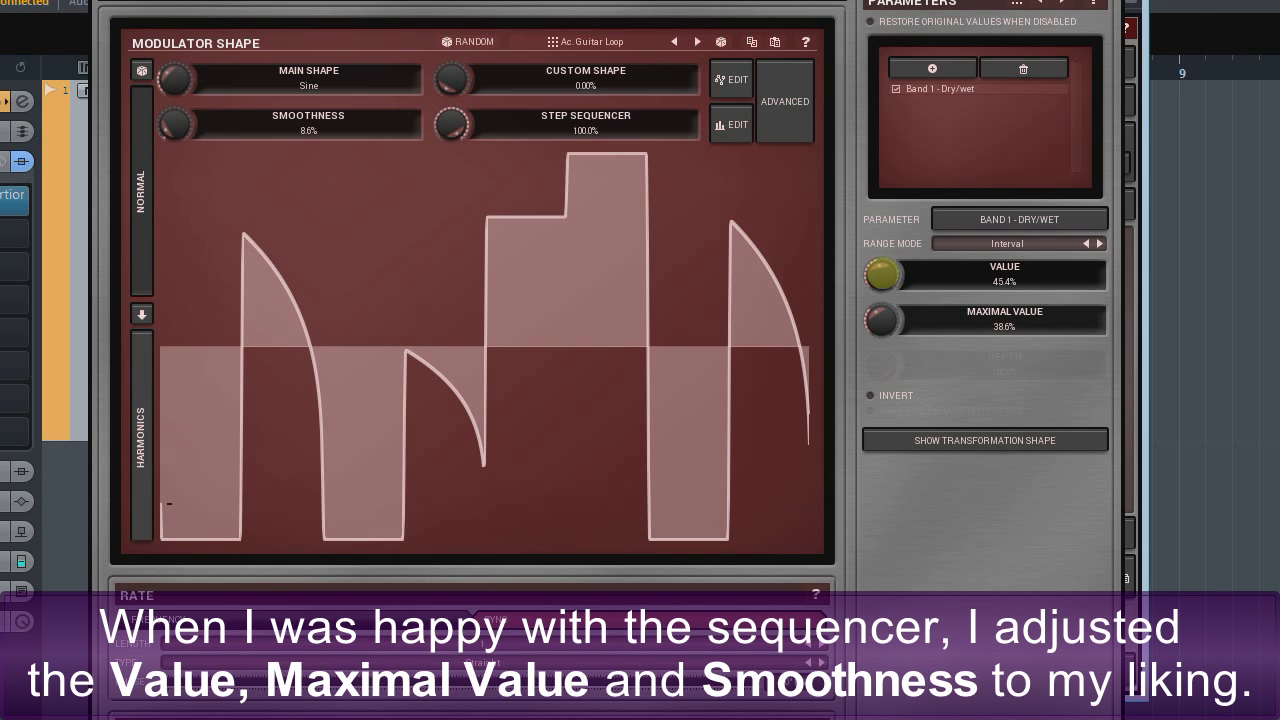
Set the modulated Dry/Wet range to 0% value and about 37.8% maximal value, with the shape's smoothness around 11%
drag(882, 277, 883, 321)
drag(178, 124, 180, 129)
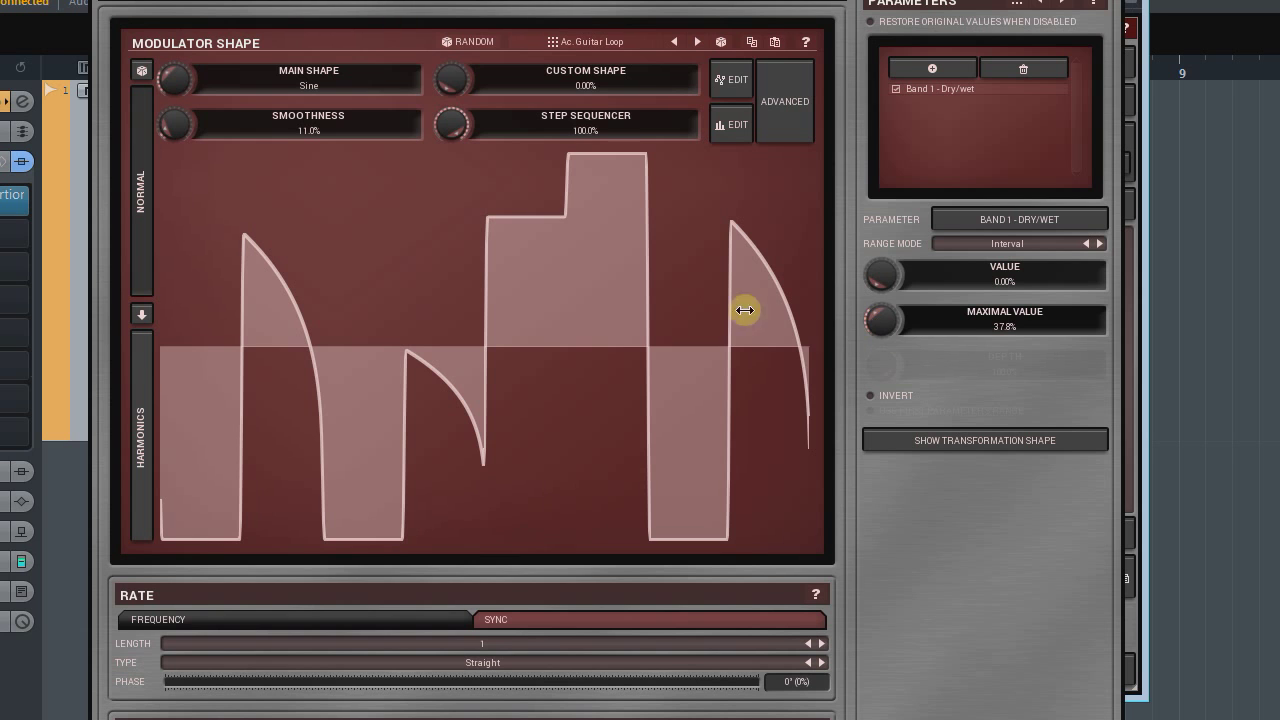
drag(178, 127, 179, 129)
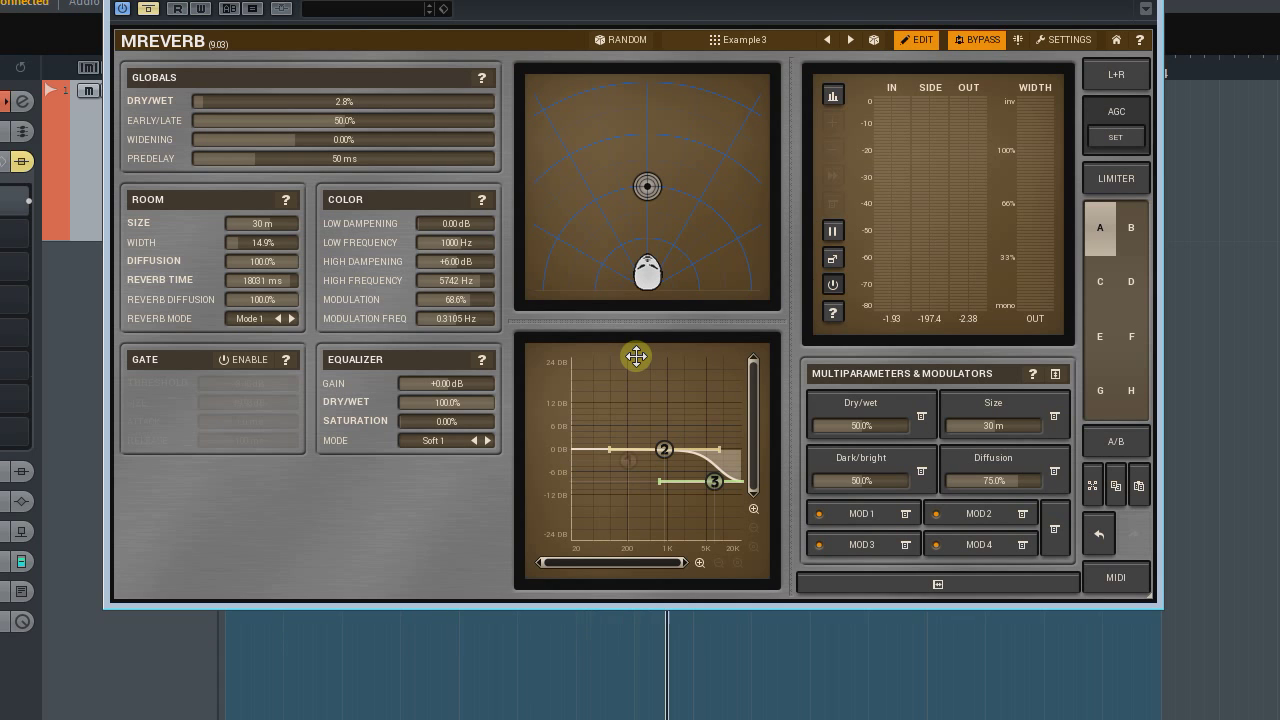
Turn off the MReverb bypass and switch the plugin to settings slot B
click(980, 40)
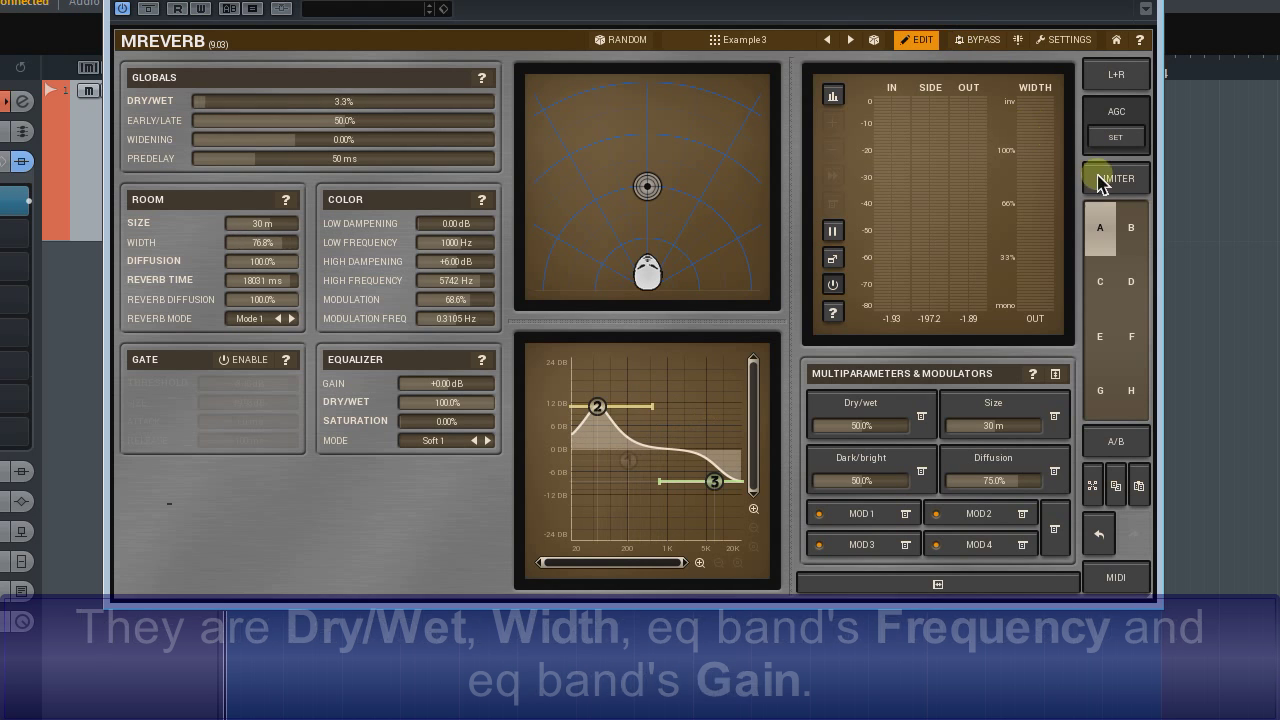
click(1131, 230)
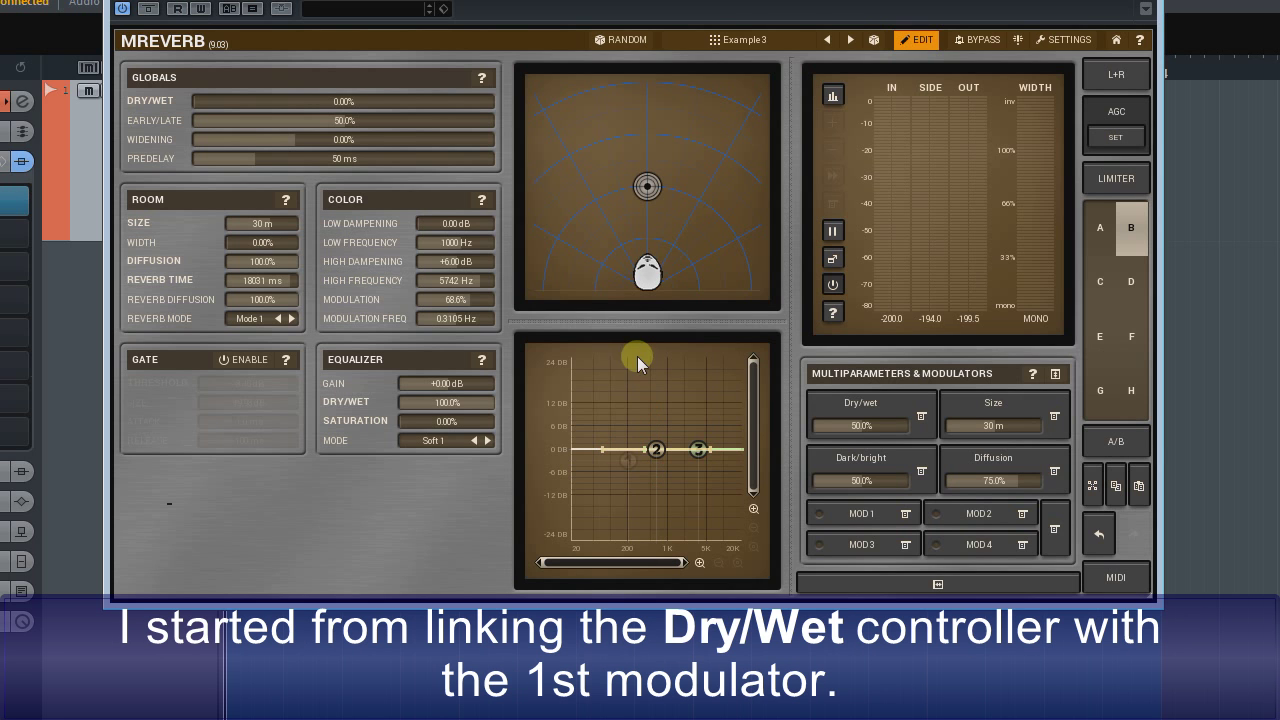
Assign the reverb's Dry/Wet to modulator 1 with a range from 0% to about 78.2%, and open the modulator's settings
click(906, 518)
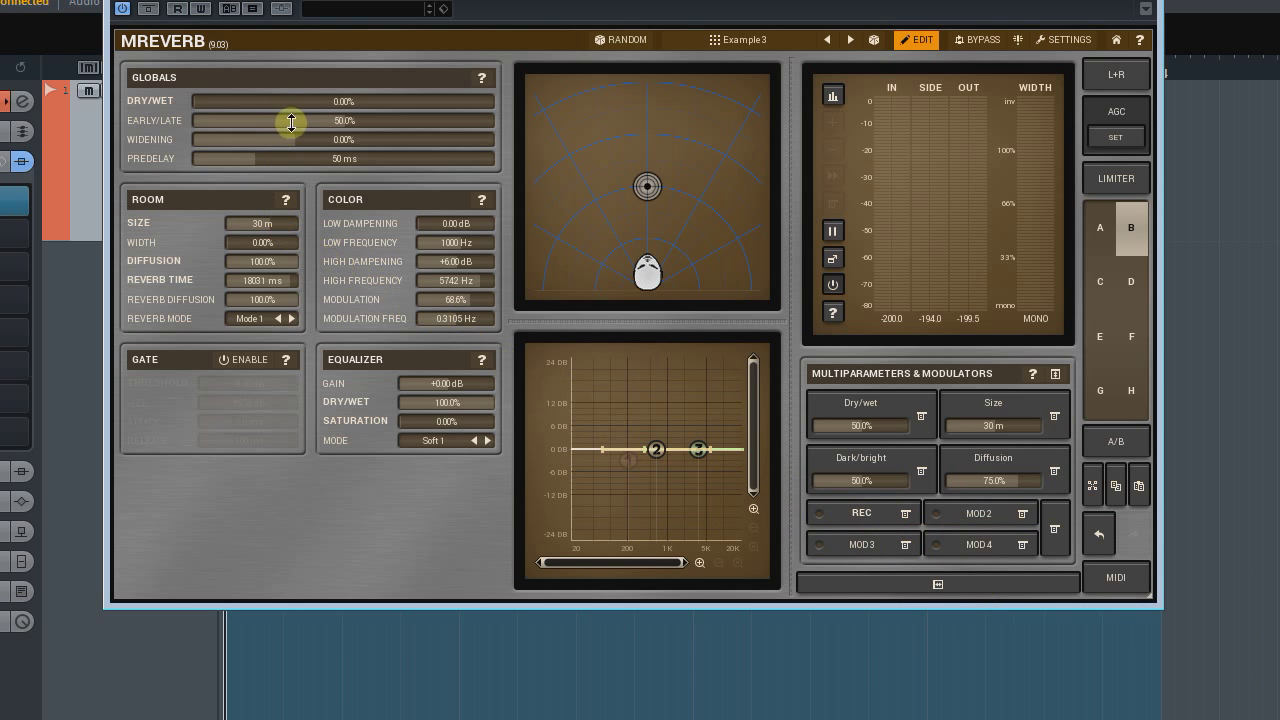
drag(304, 101, 304, 105)
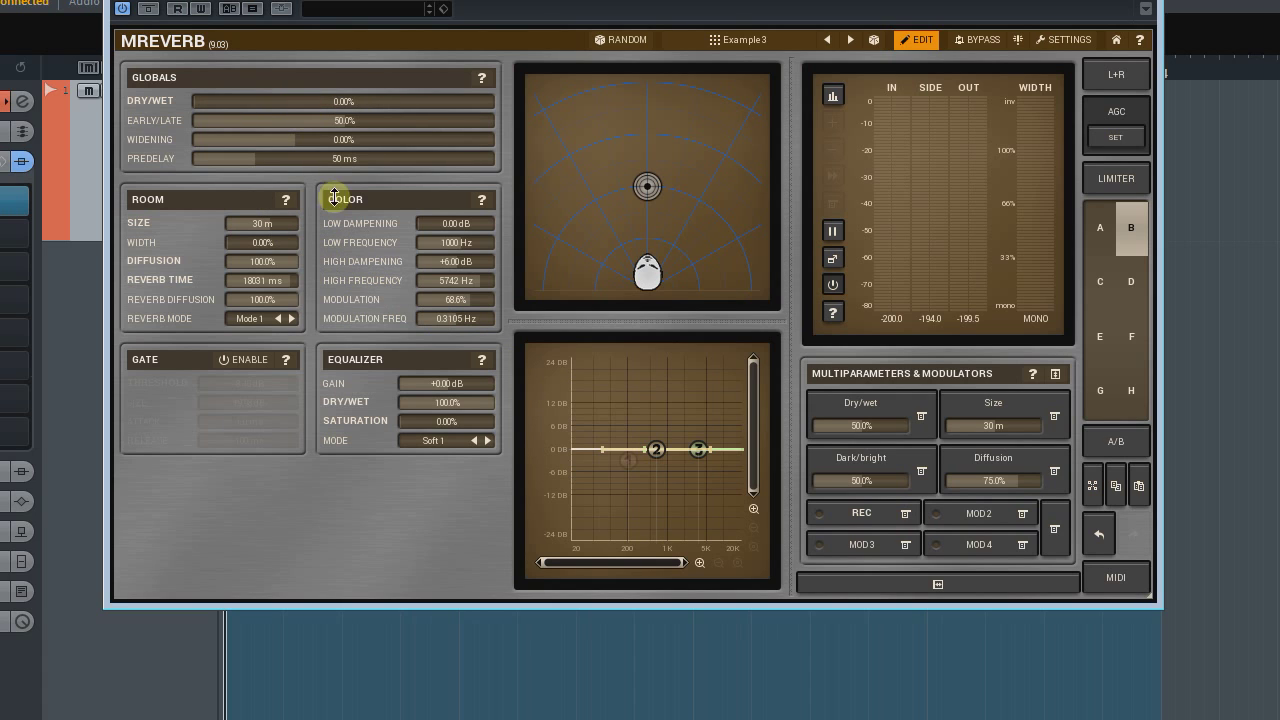
click(826, 518)
click(819, 515)
click(855, 515)
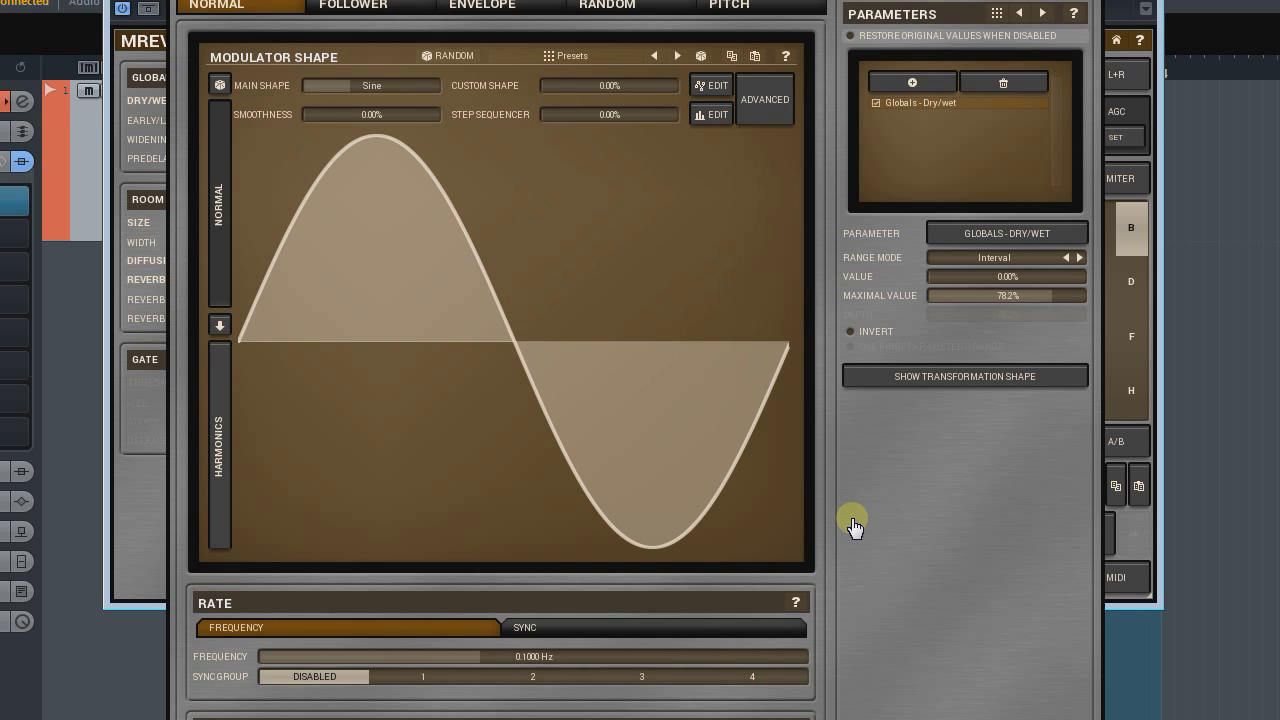
Sync the reverb modulator's rate to the host with a length of 2 straight notes
click(694, 630)
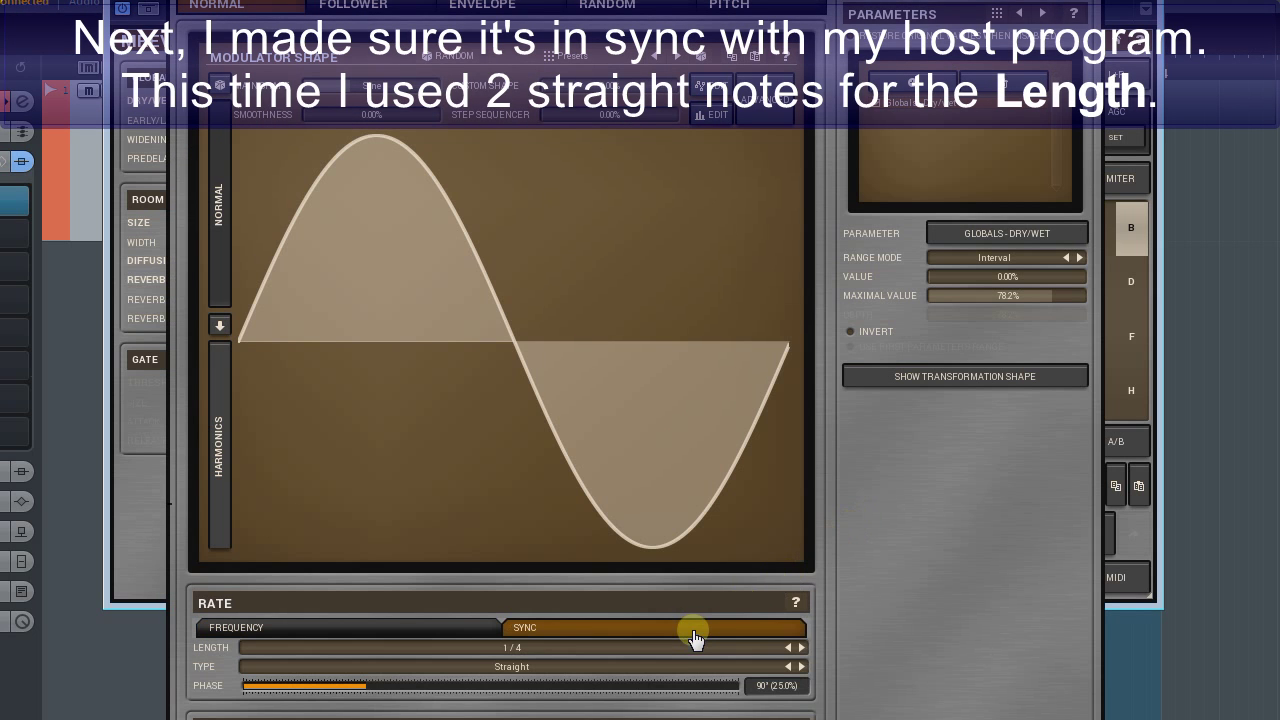
click(680, 655)
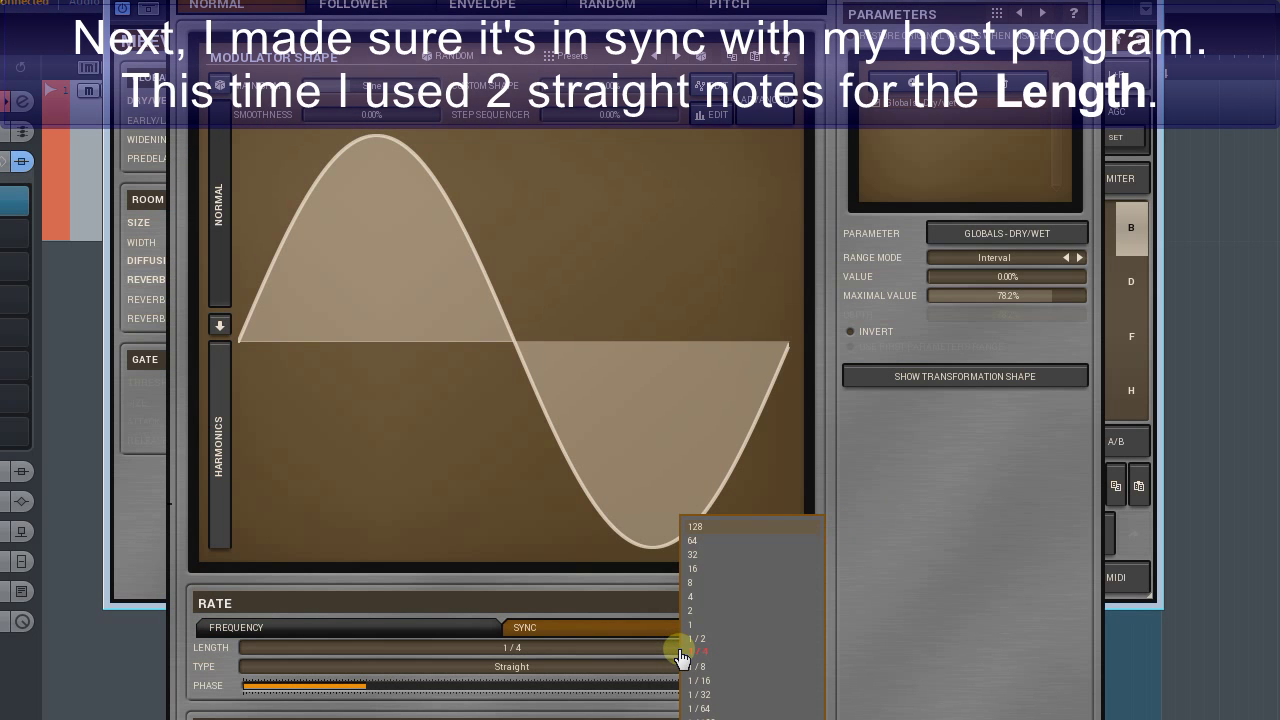
click(712, 620)
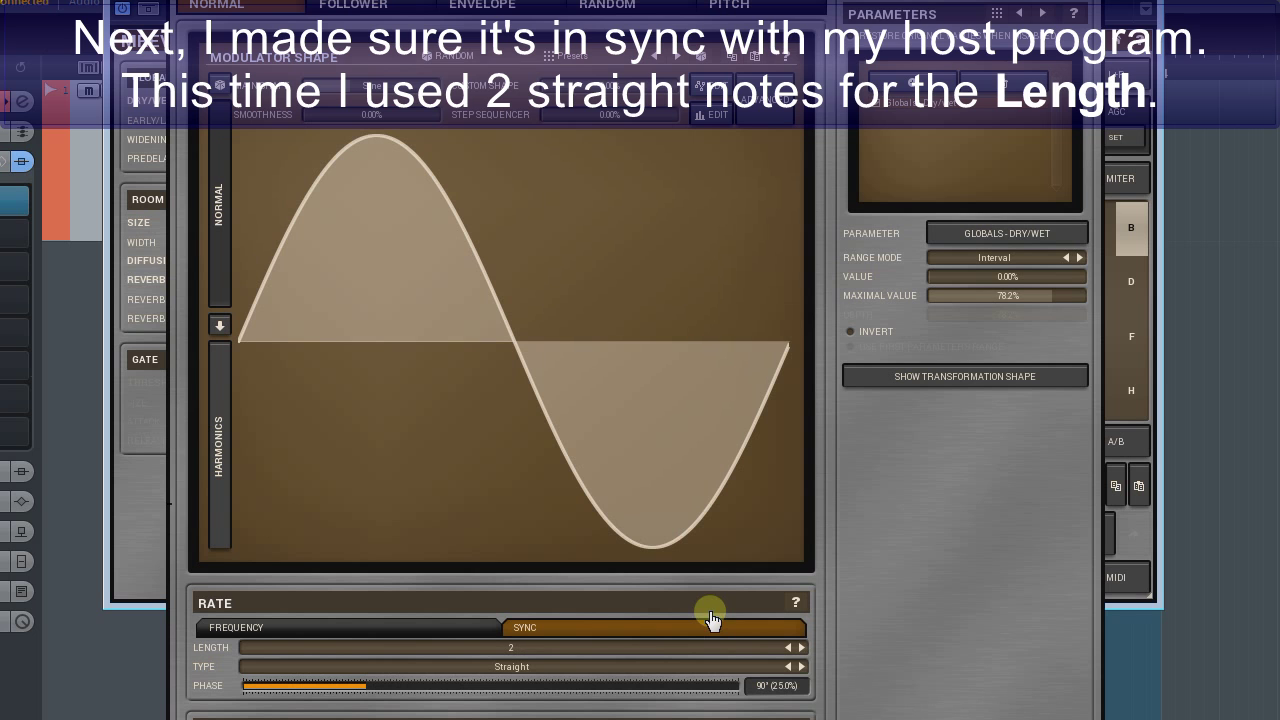
Raise the Step Sequencer amount of the reverb's Dry/Wet modulator and open its step editor
drag(586, 117, 590, 108)
click(711, 114)
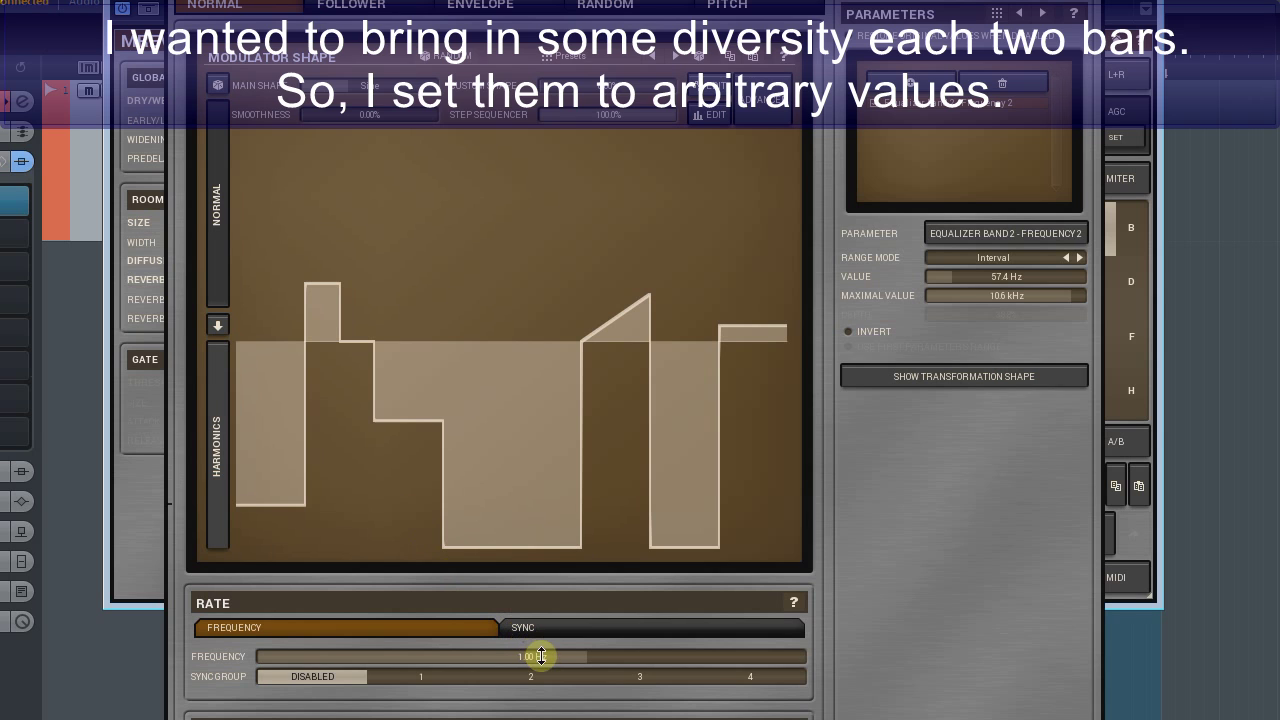
Set the rate of the equalizer band 2 frequency modulator to about 0.1259 Hz and adjust its smoothness
drag(537, 656, 539, 656)
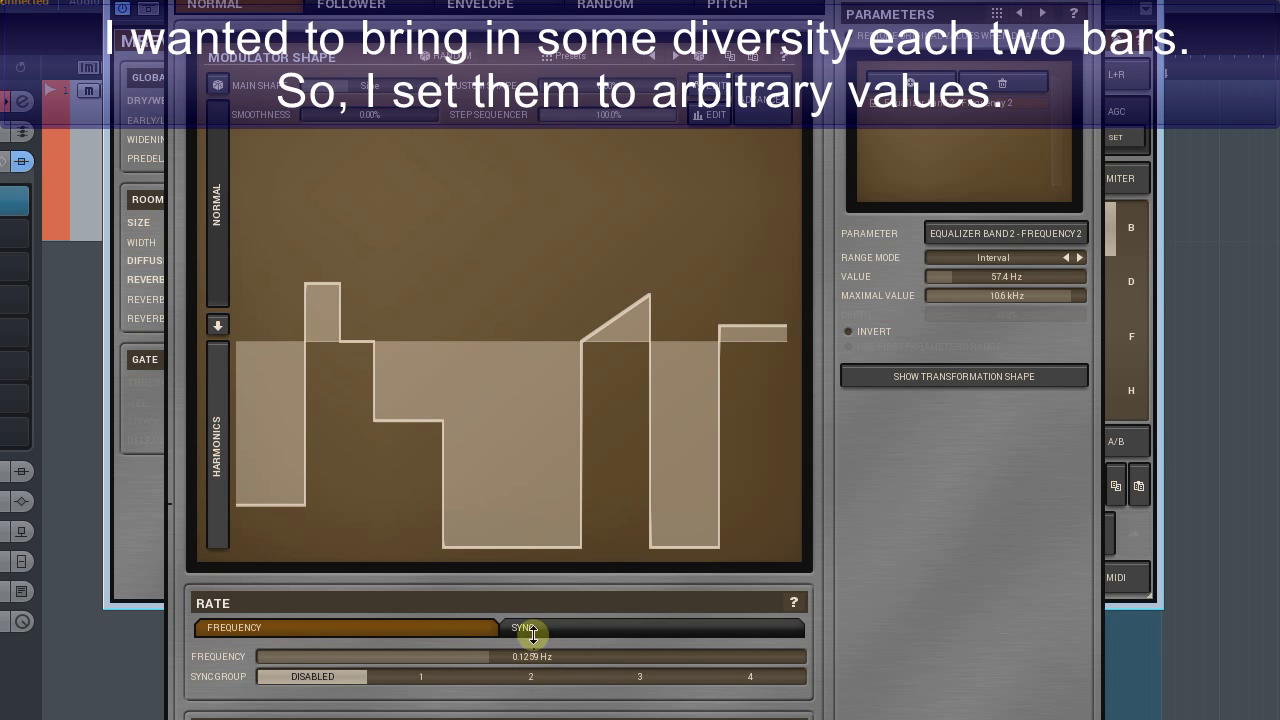
mouse_move(410, 117)
mouse_down()
mouse_move(410, 100)
mouse_move(410, 117)
mouse_up()
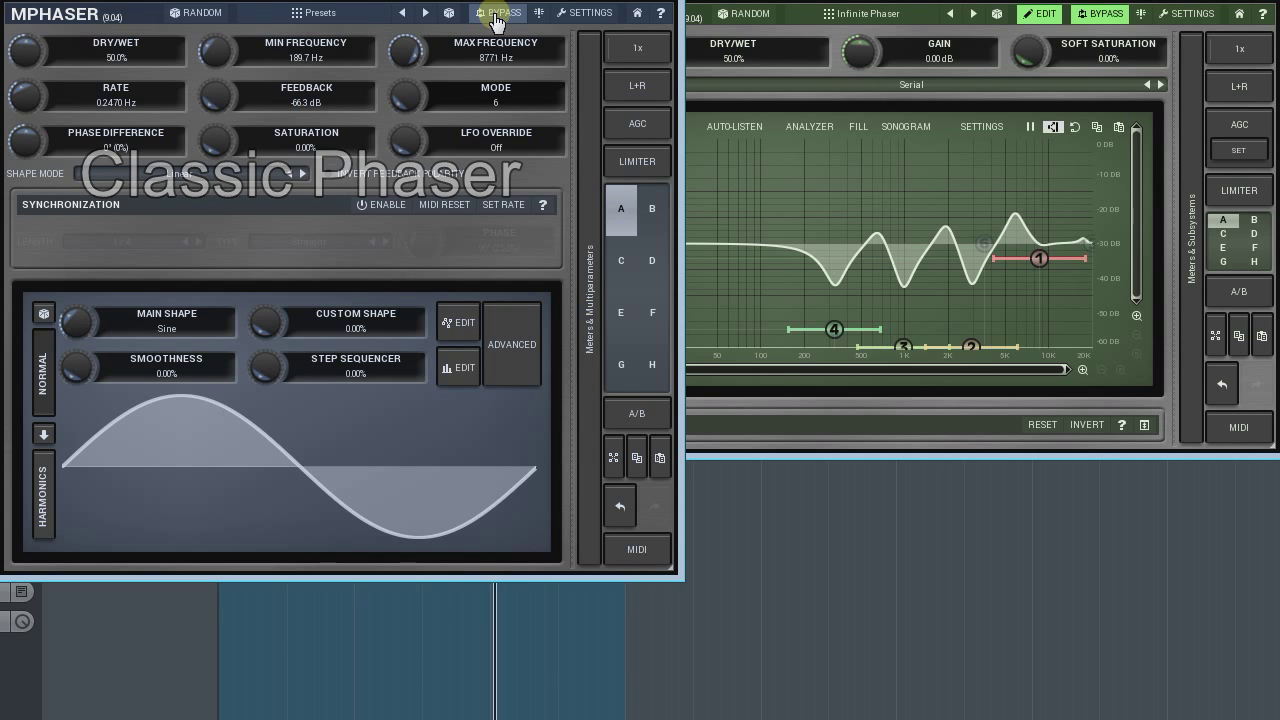
Bypass MPhaser and activate the MFilter Infinite Phaser preset to compare the two phaser effects
click(497, 18)
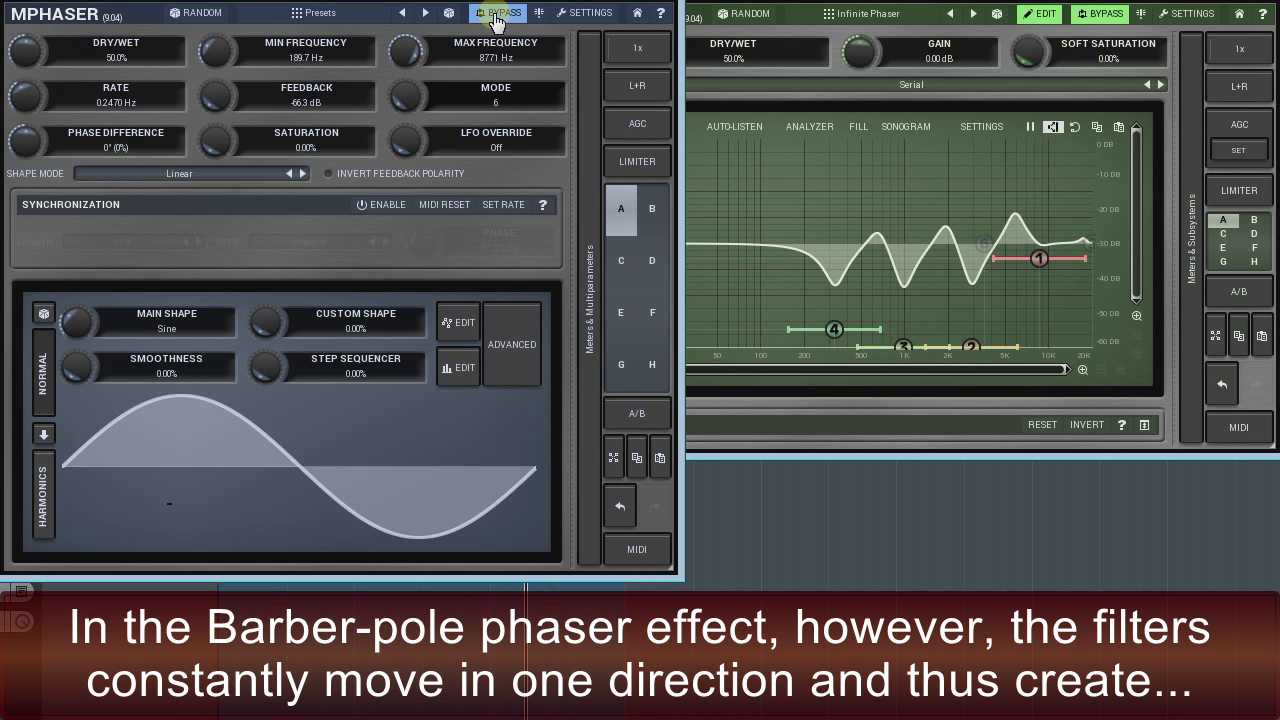
click(1100, 16)
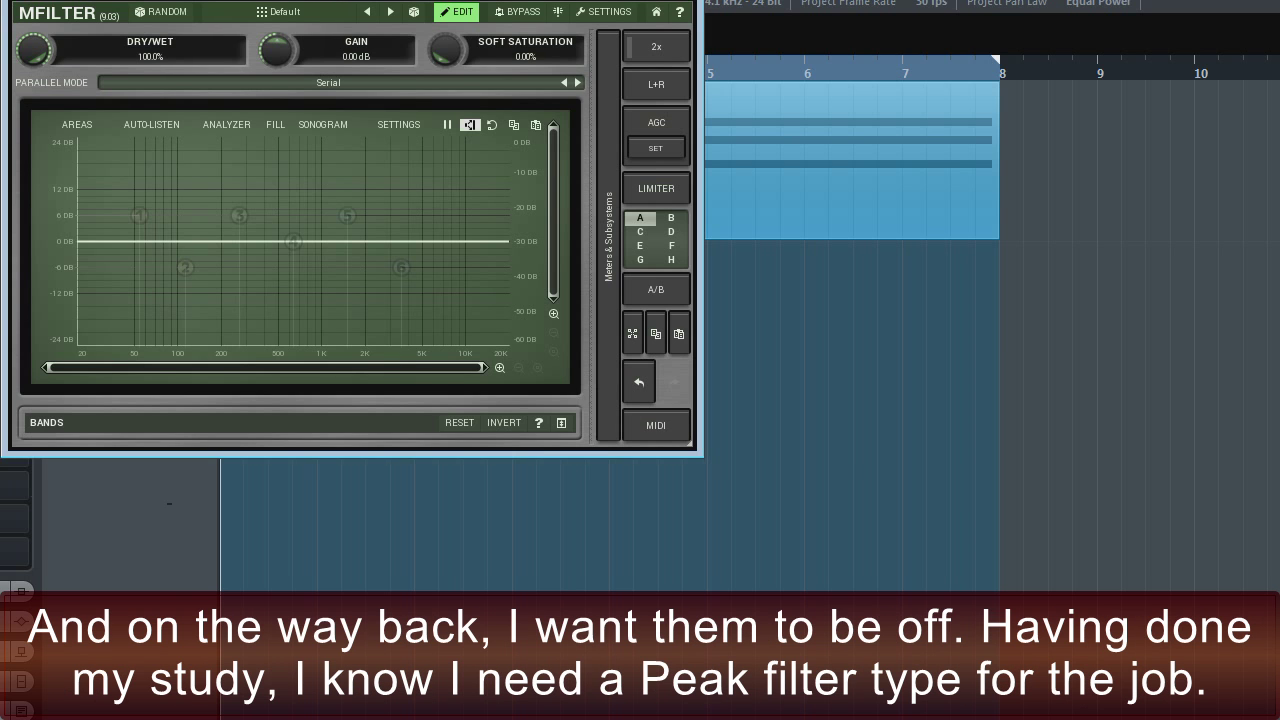
Expand MFilter's band settings and enable band 1 as a peak filter
click(562, 424)
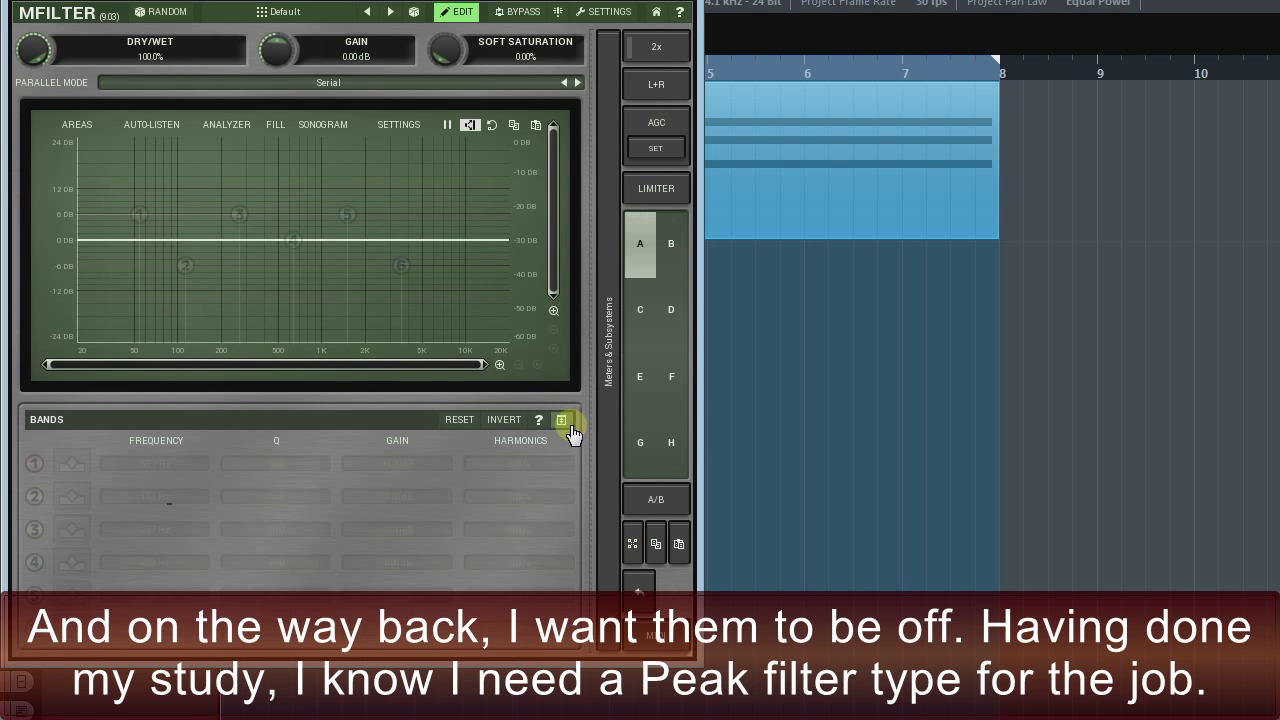
click(35, 465)
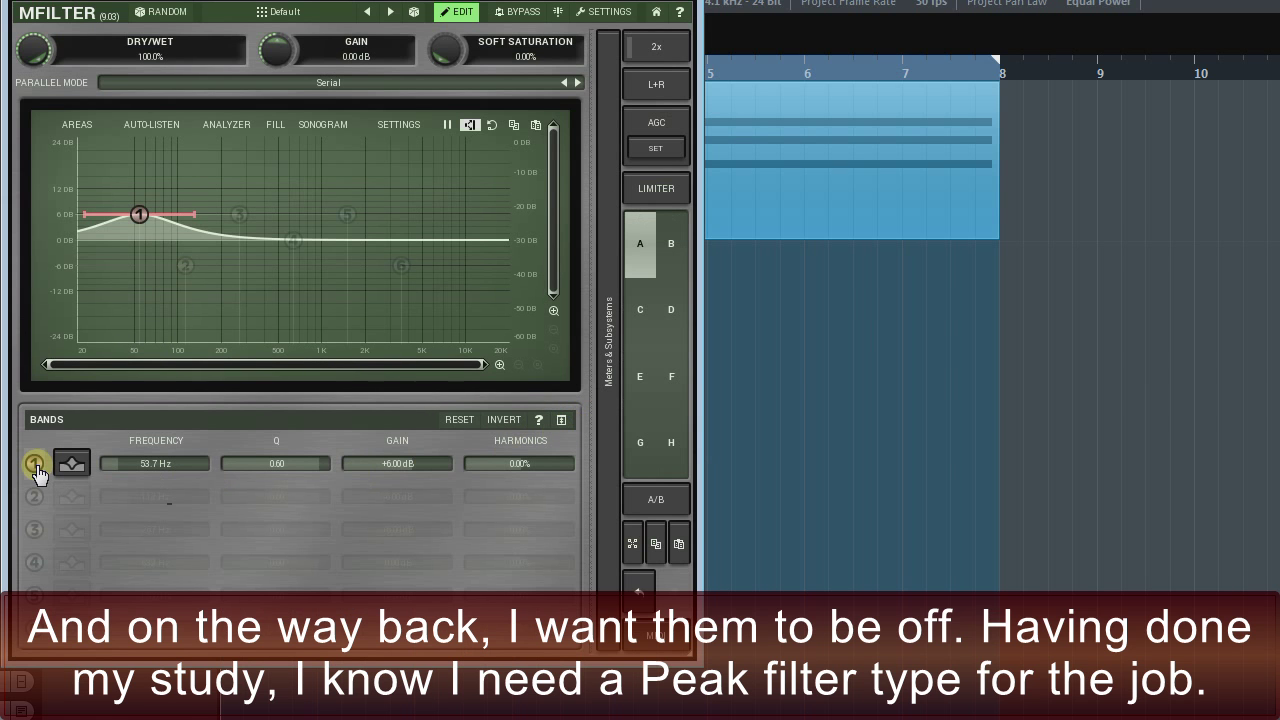
Assign band 1's frequency to modulator 1 by learning its range up to 20 kHz, and finish learning
click(609, 514)
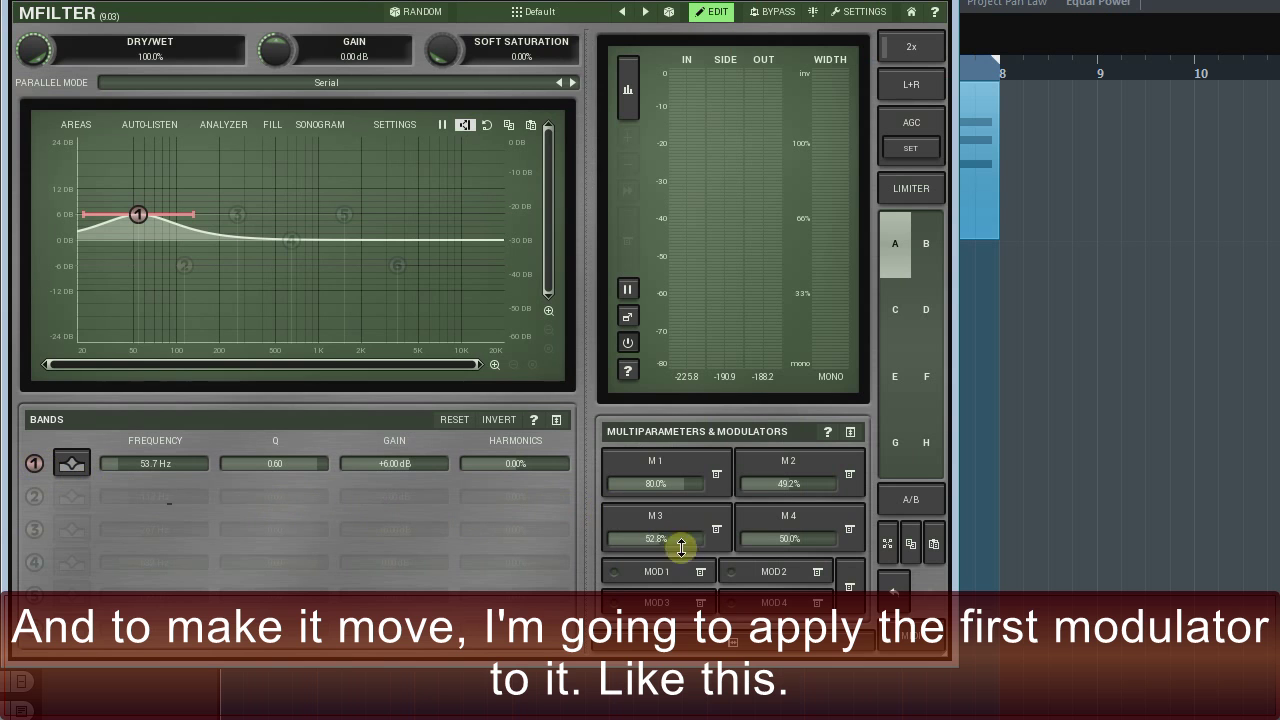
click(701, 575)
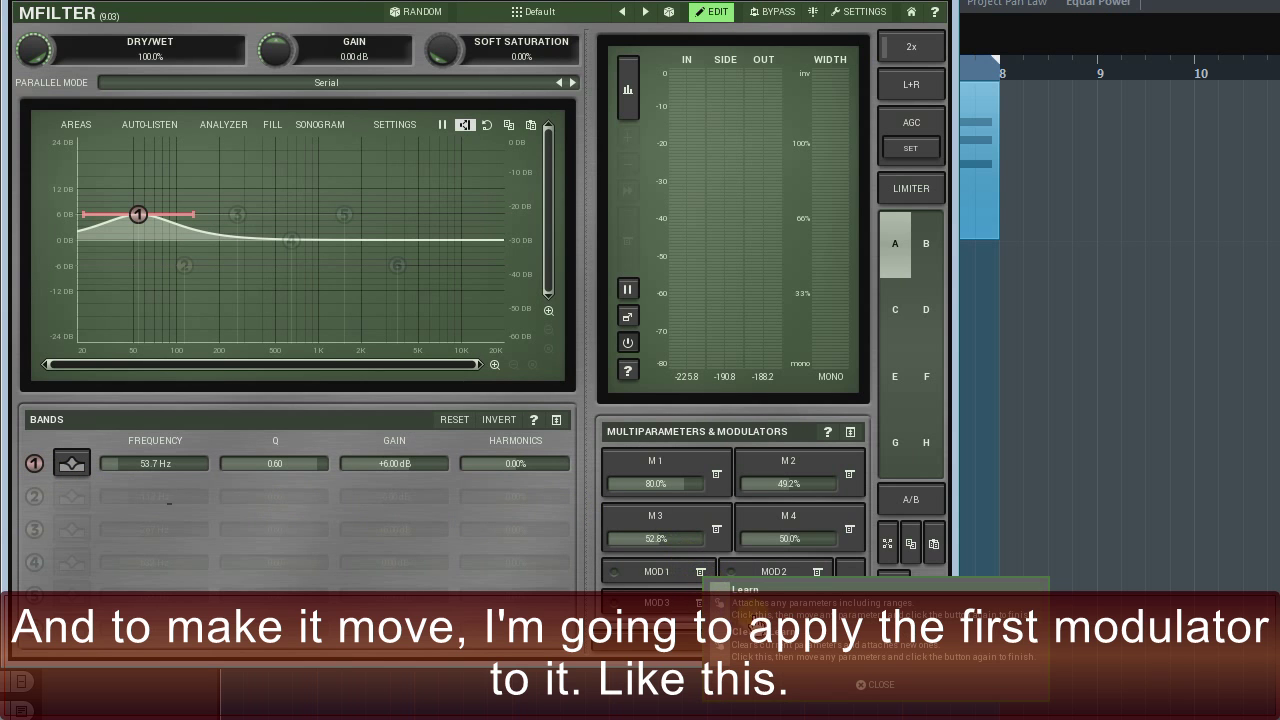
click(776, 633)
drag(171, 466, 171, 466)
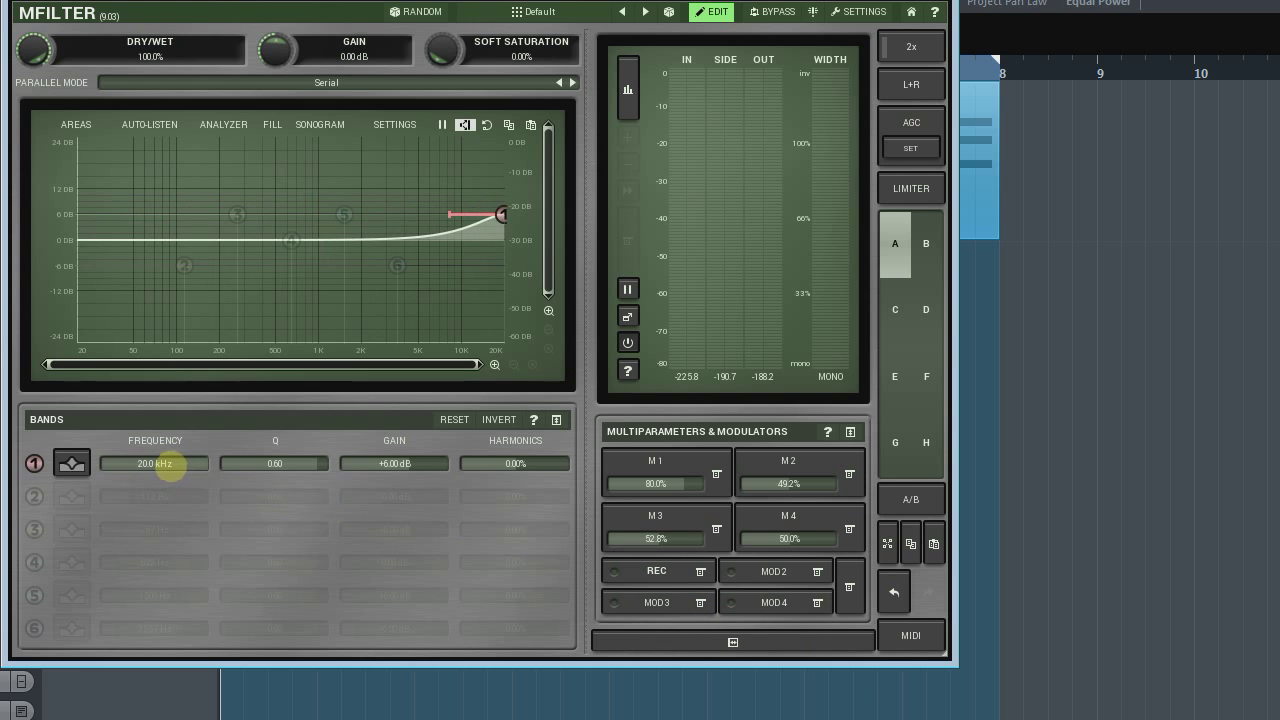
click(615, 578)
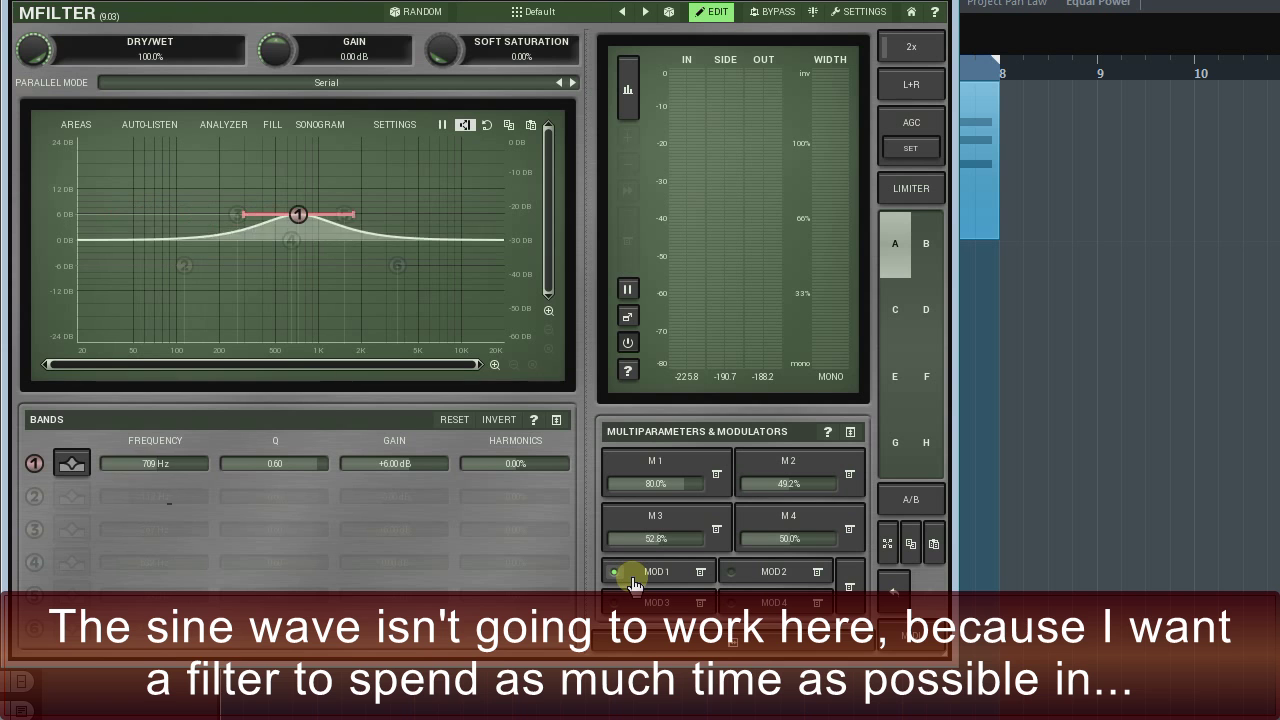
Set modulator 1's main shape to Saw and invert its modulation of band 1's frequency
click(632, 580)
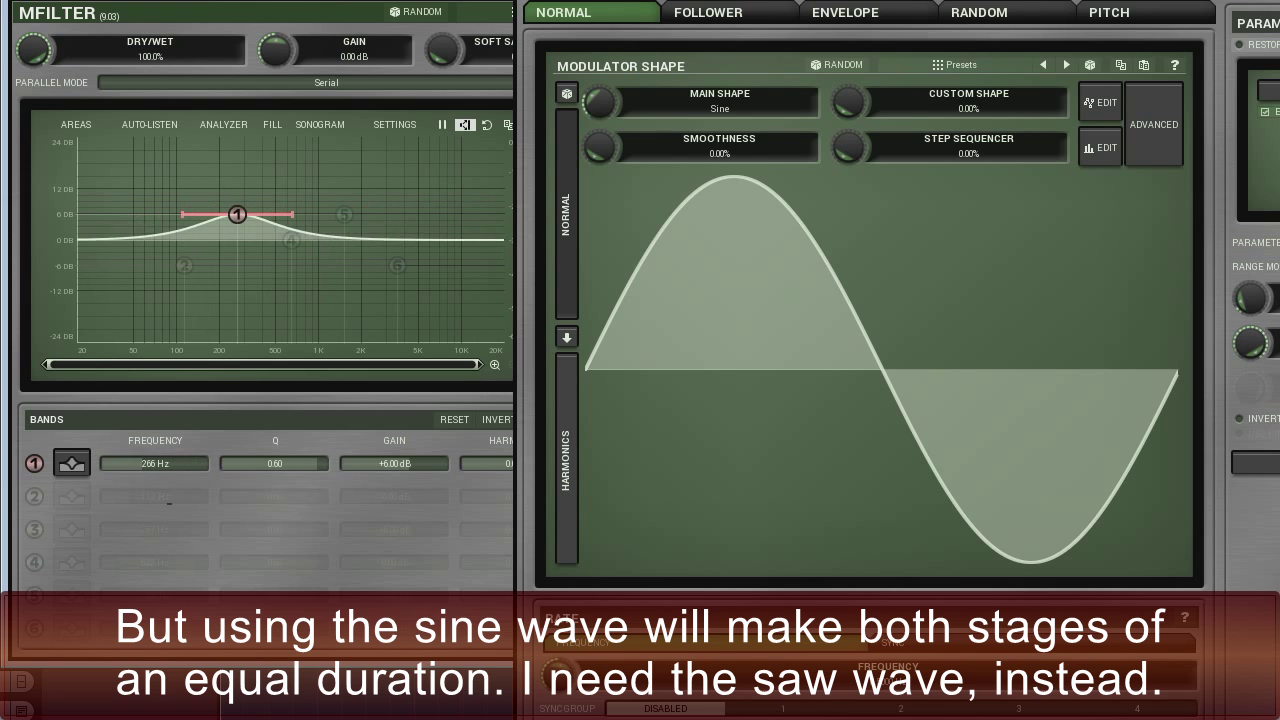
click(812, 199)
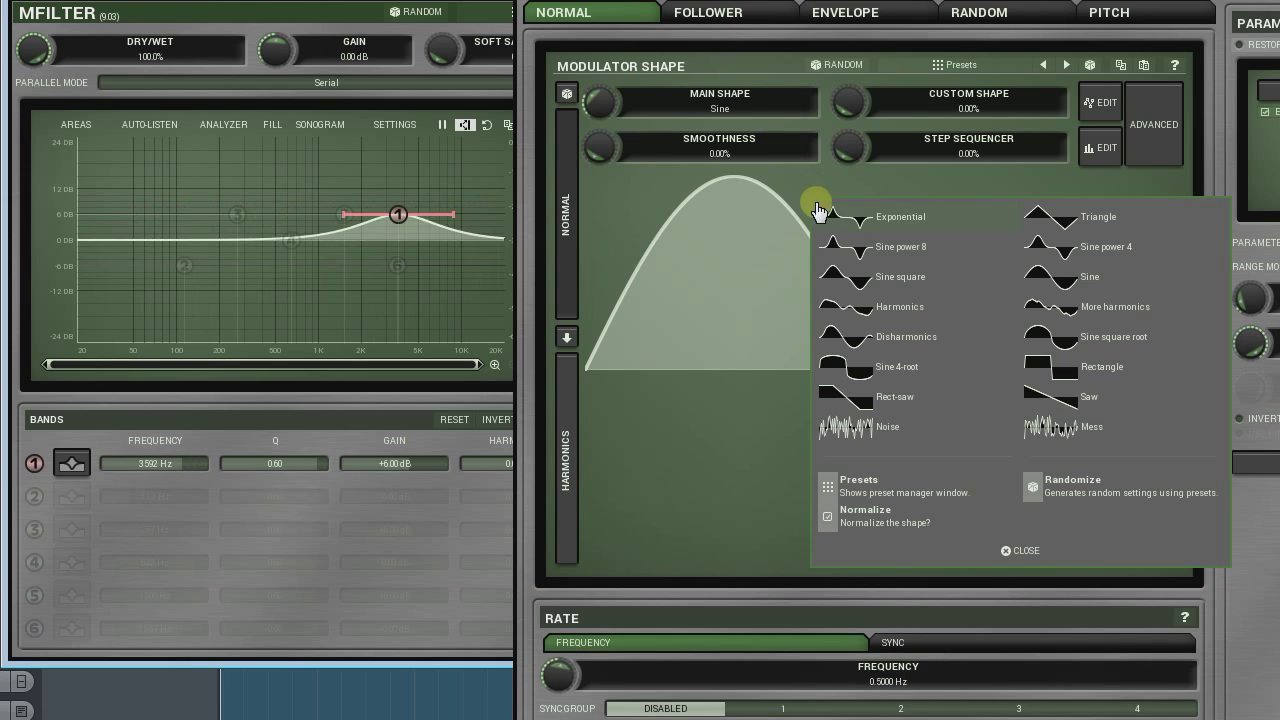
click(1048, 405)
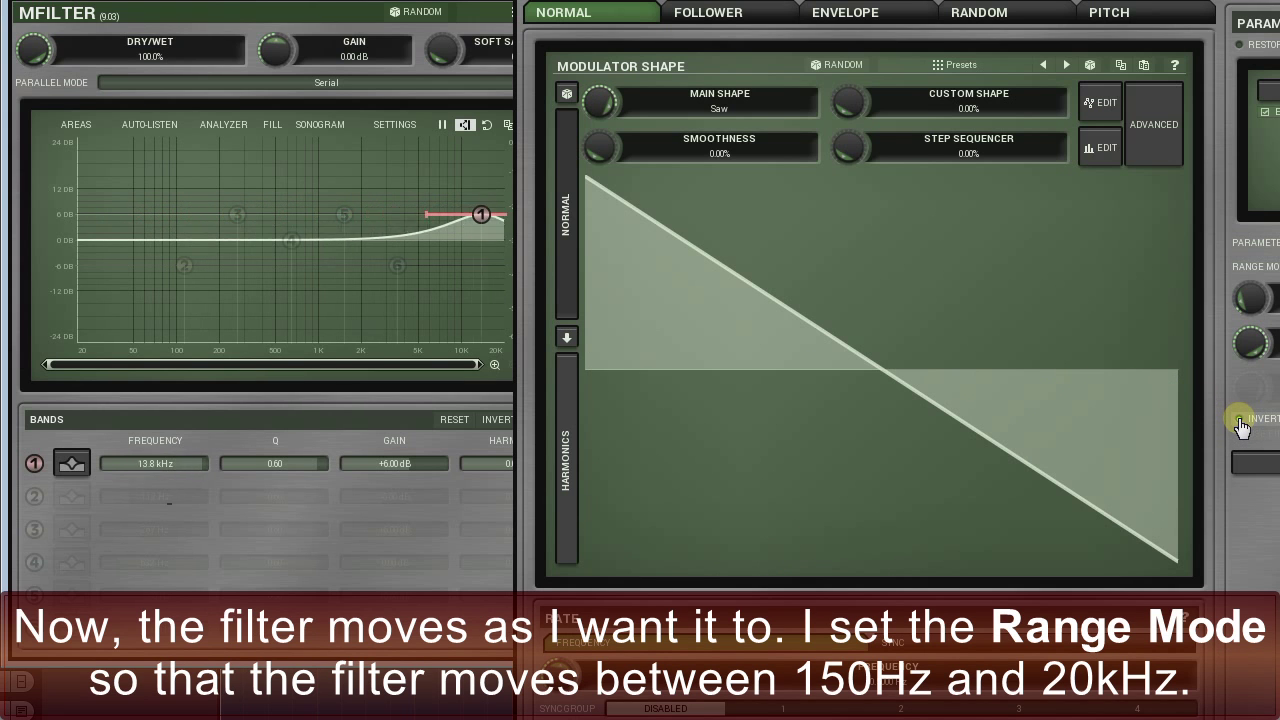
click(1240, 420)
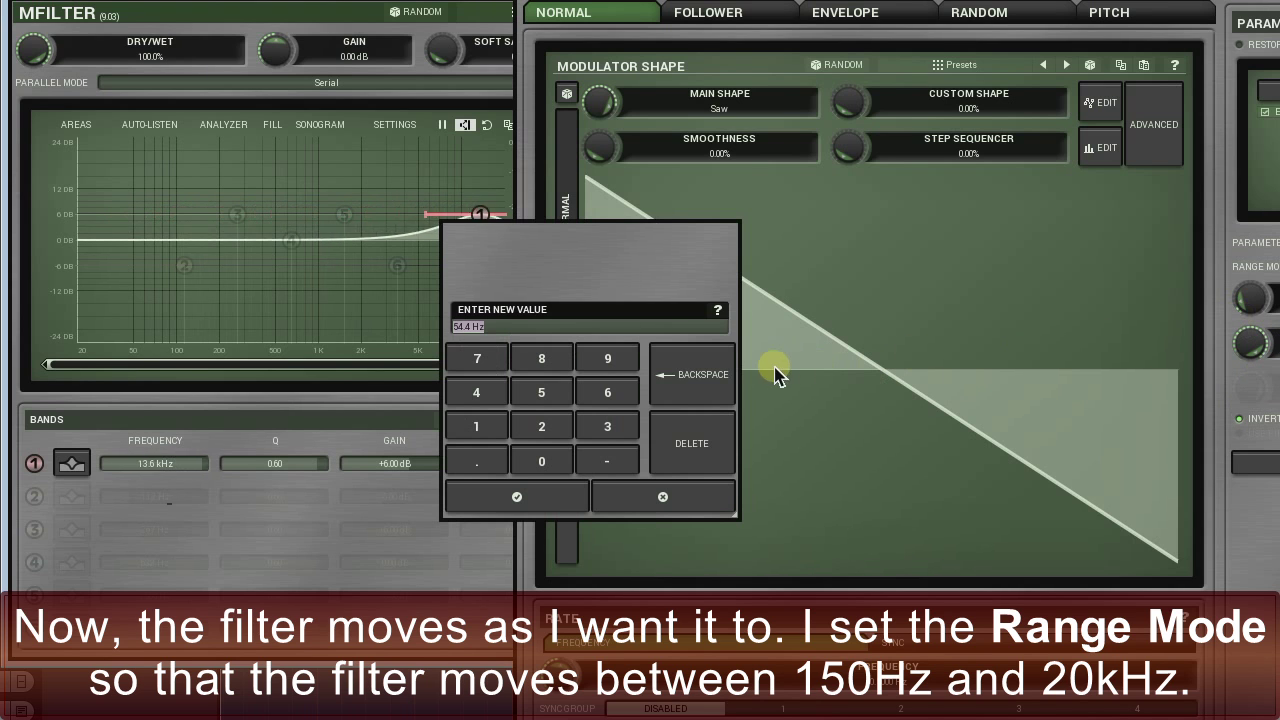
Limit the modulated range of band 1's frequency to 150 Hz through 12 kHz
text(15)
key(Return)
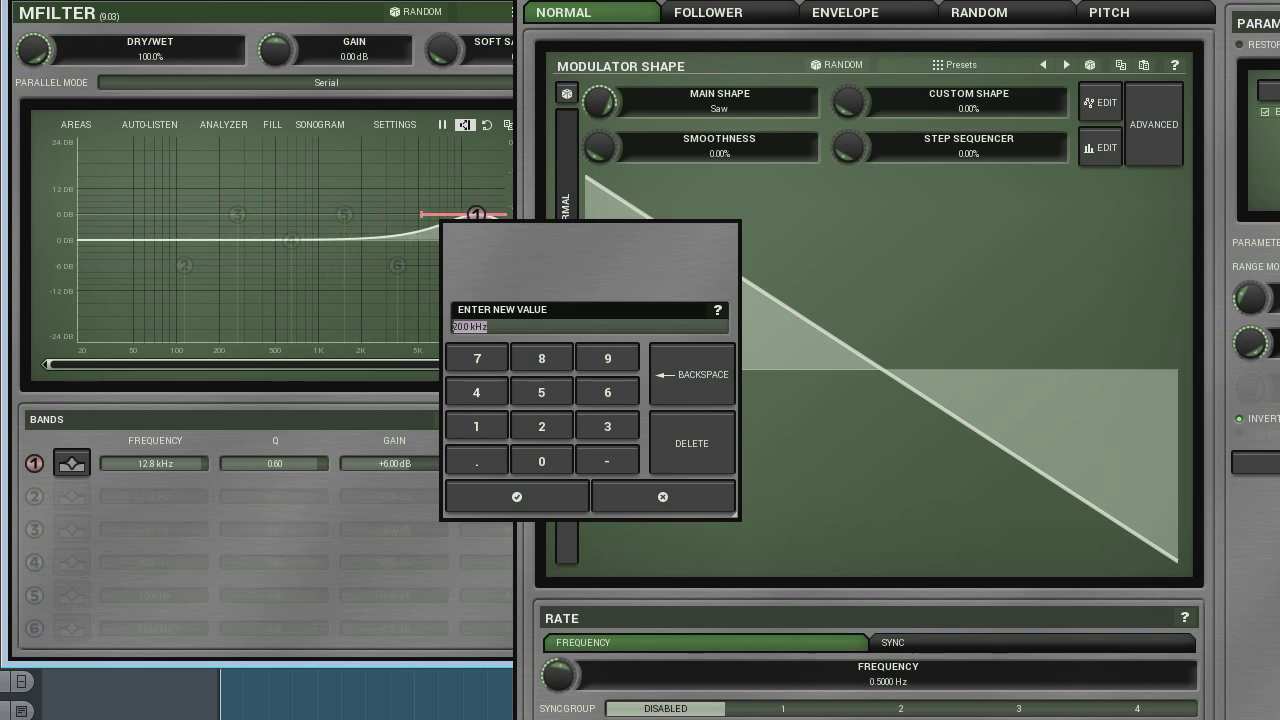
text(12000)
key(Return)
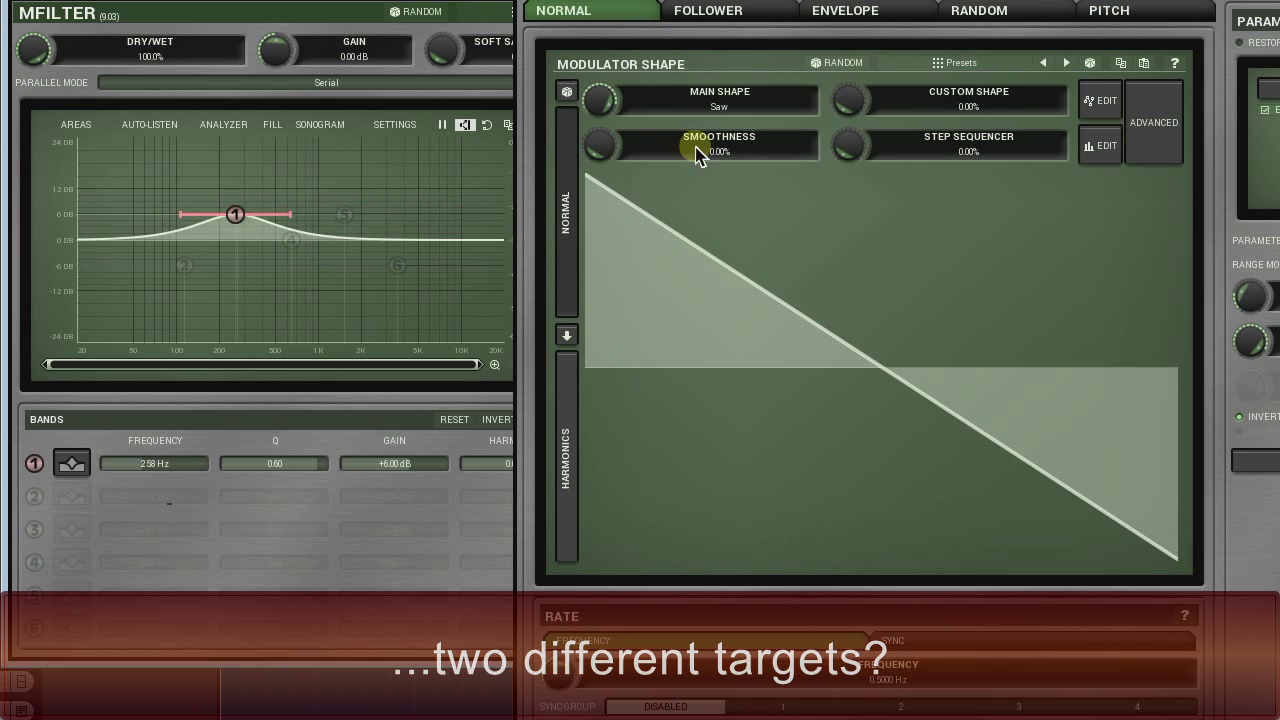
Add band 1's Gain 1 as a second target of the modulator, with an interval from 0 dB to -24 dB
drag(711, 43, 465, 48)
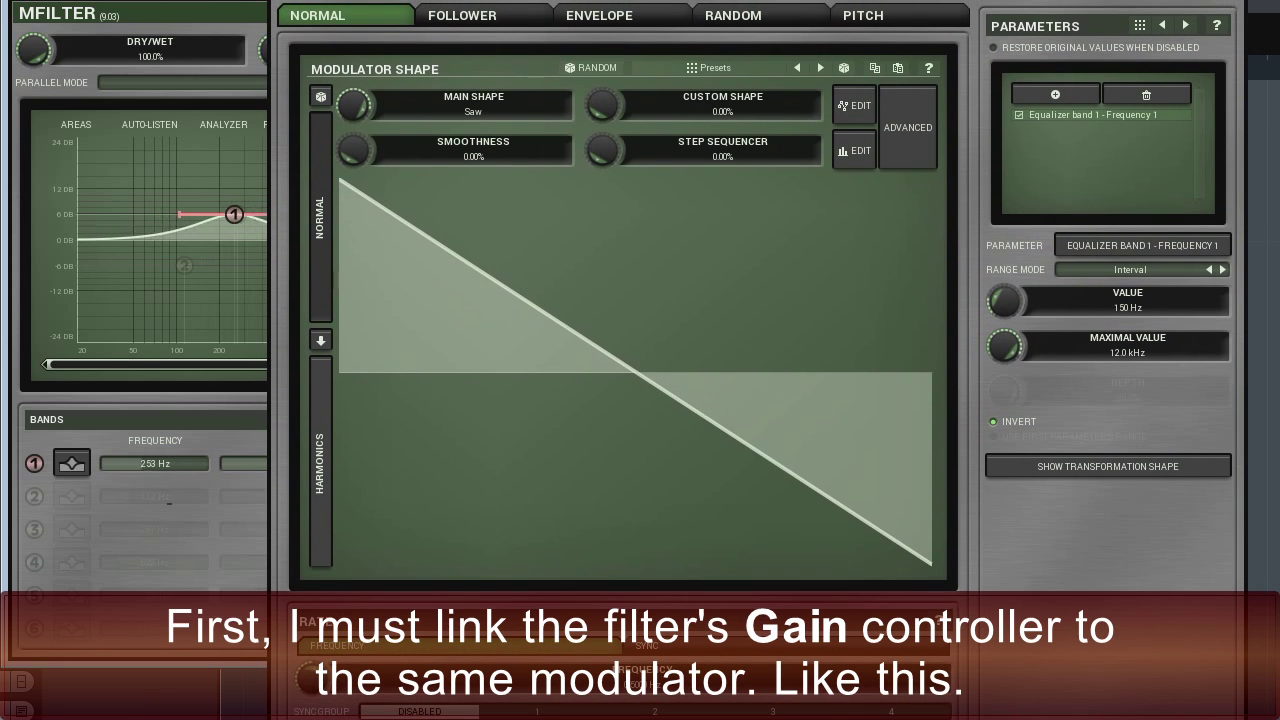
click(1037, 96)
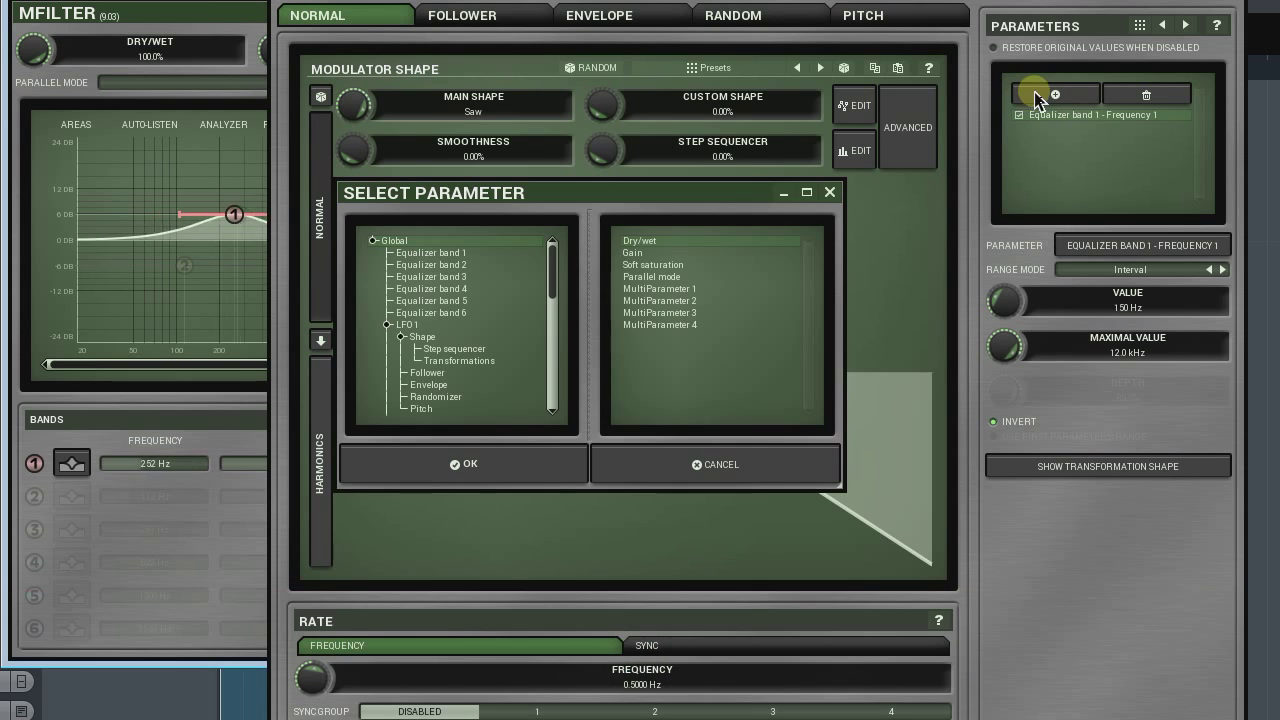
click(463, 254)
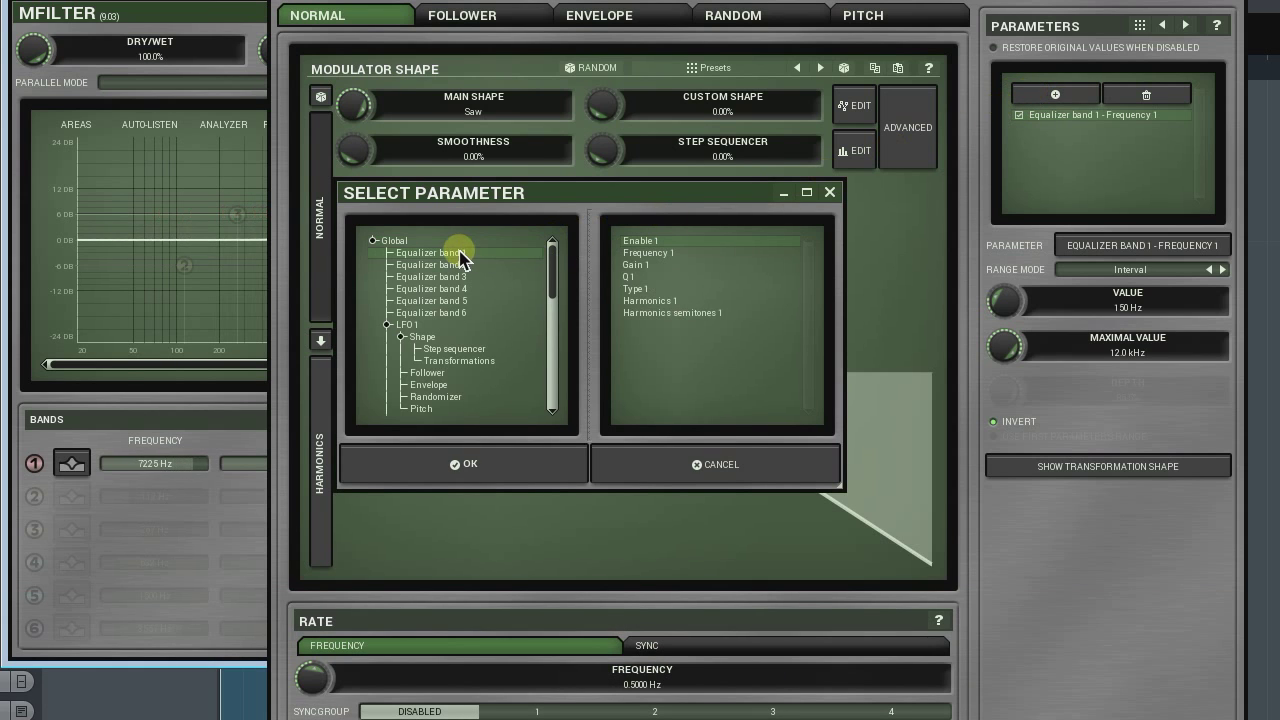
click(630, 265)
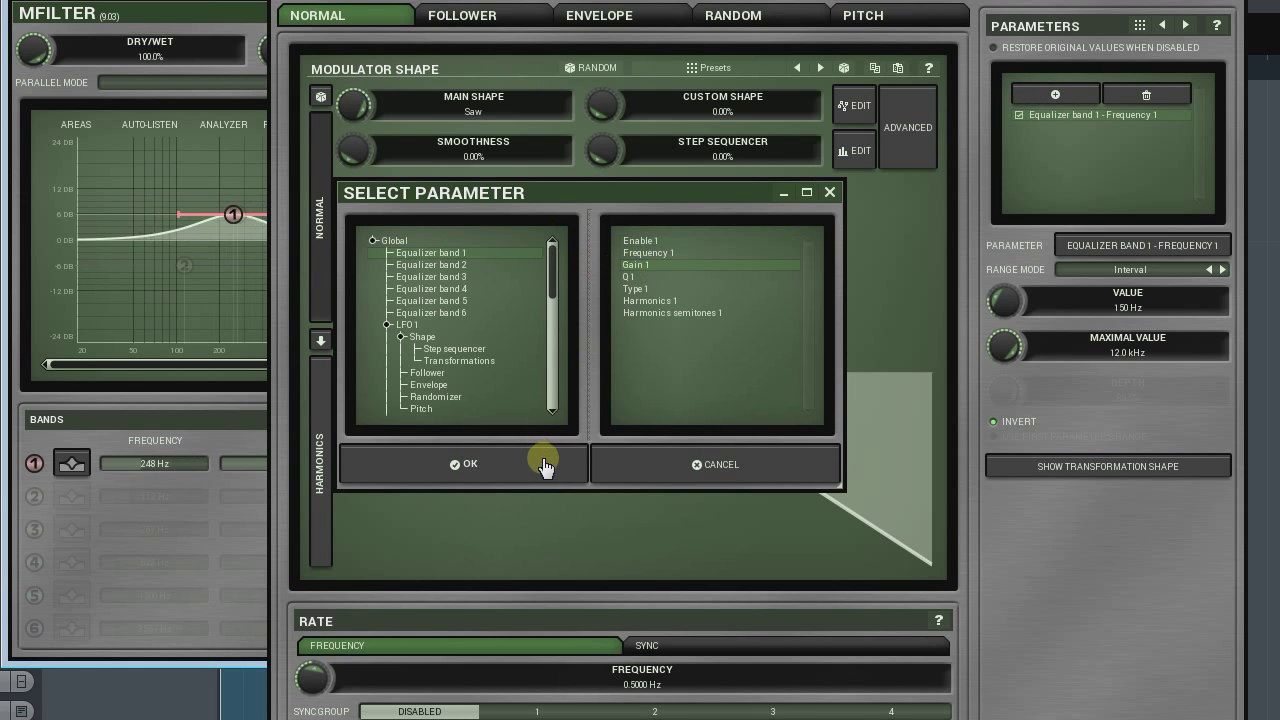
click(545, 466)
drag(995, 352, 996, 352)
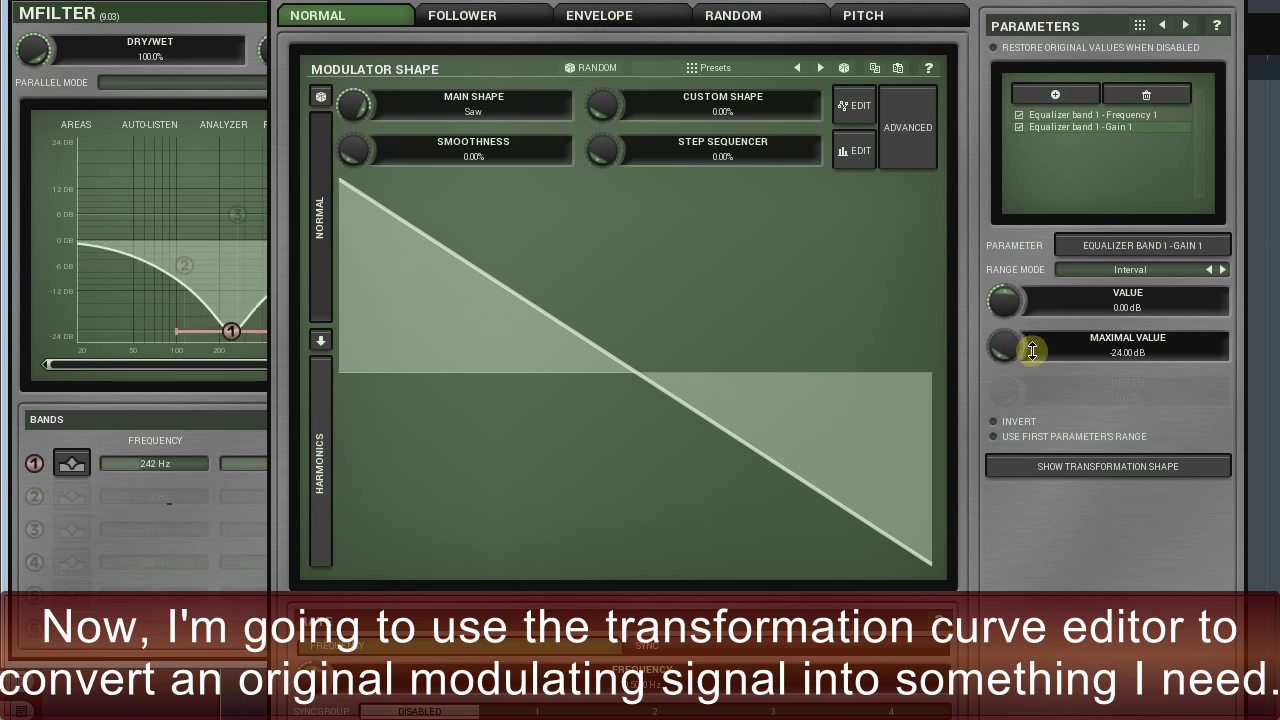
Open and enable the transformation shape for band 1's gain
click(1097, 478)
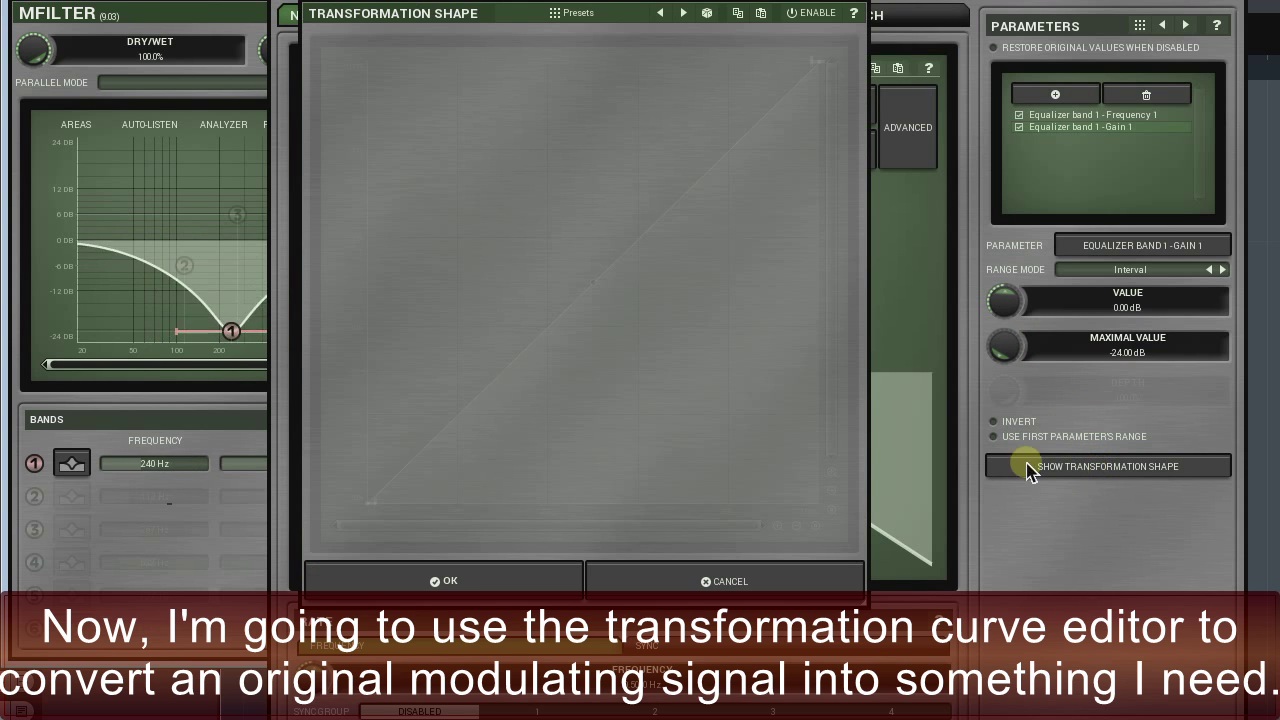
click(815, 18)
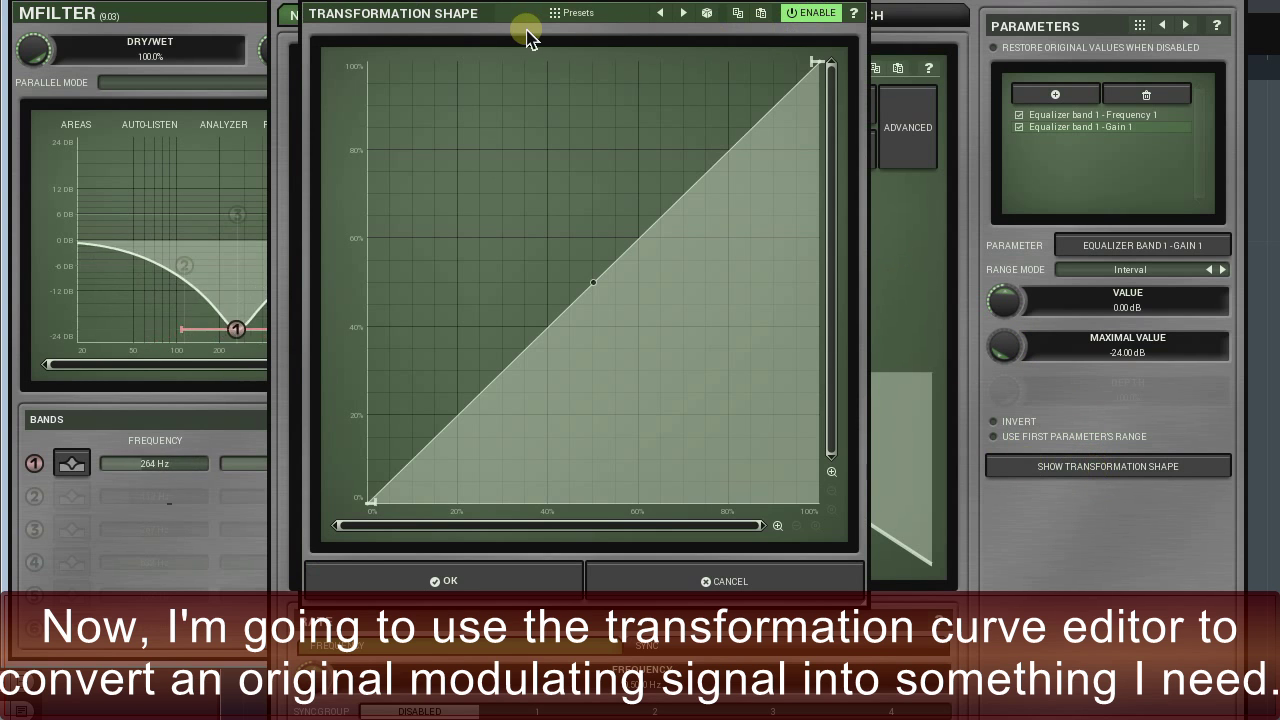
drag(471, 23, 458, 35)
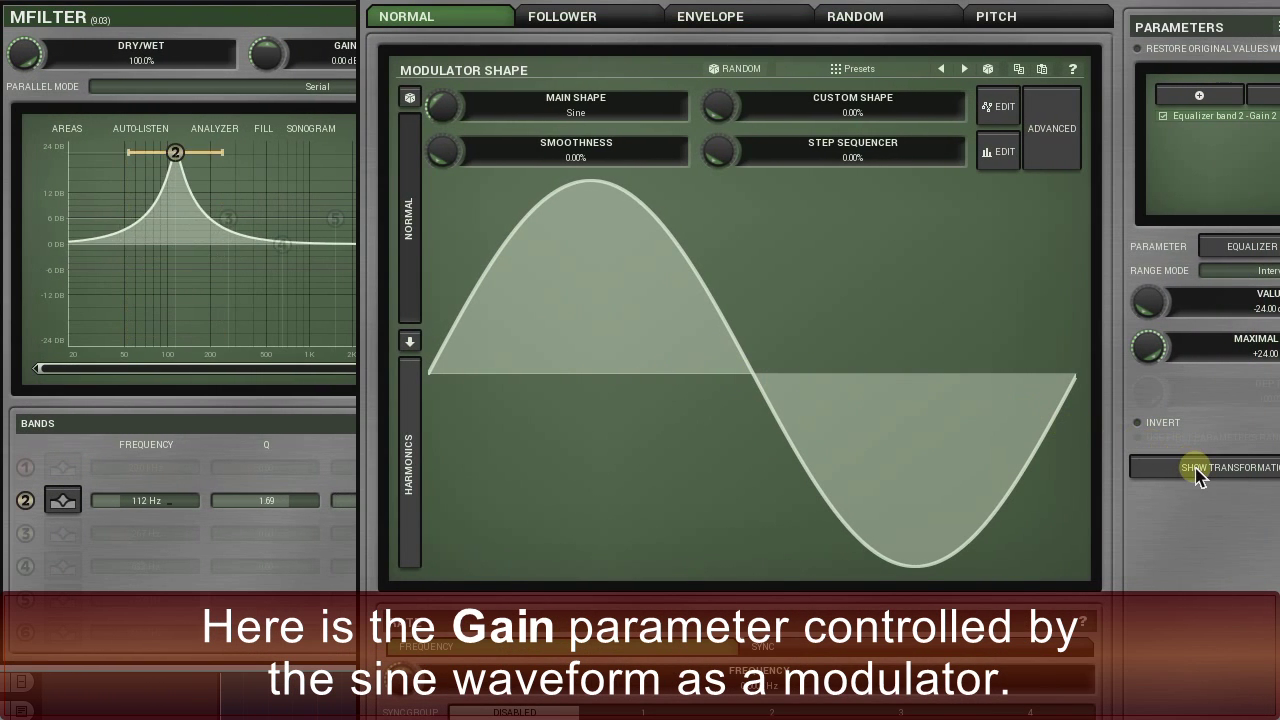
Try two transformation shapes on band 2's gain: a flat 0% line, and a line split at its middle with the second half directed downward
click(1188, 468)
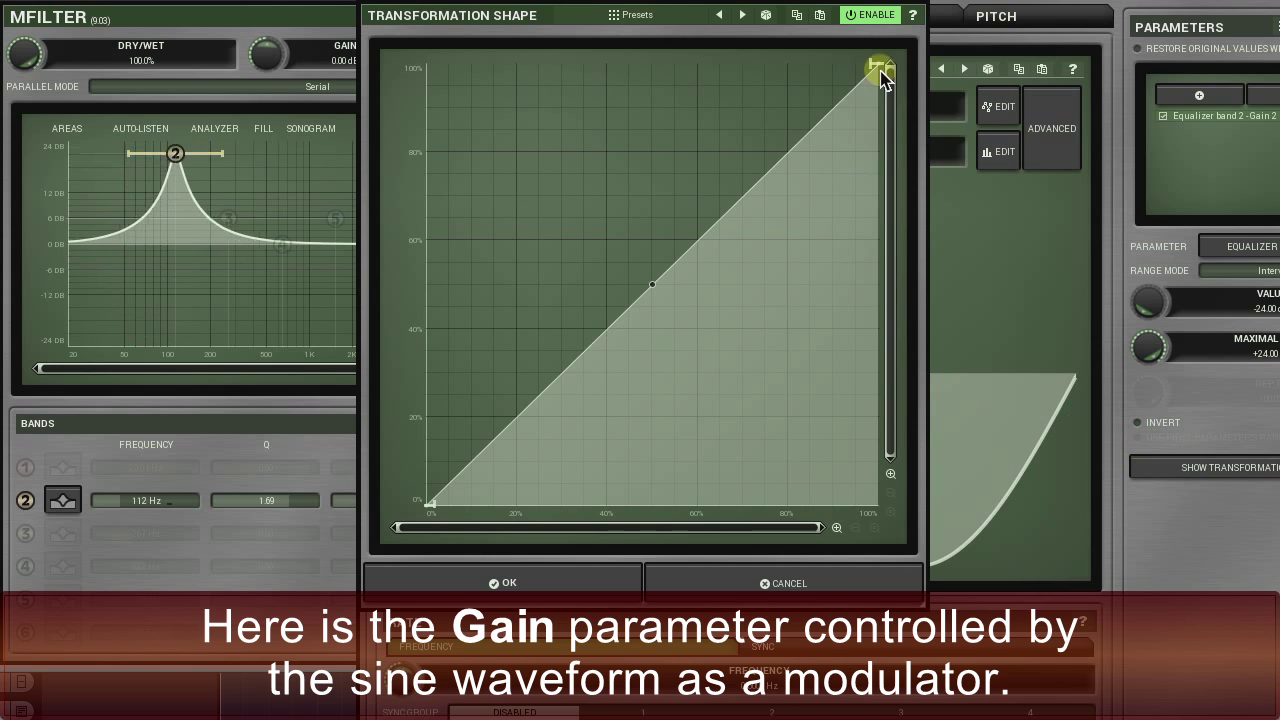
drag(878, 65, 892, 532)
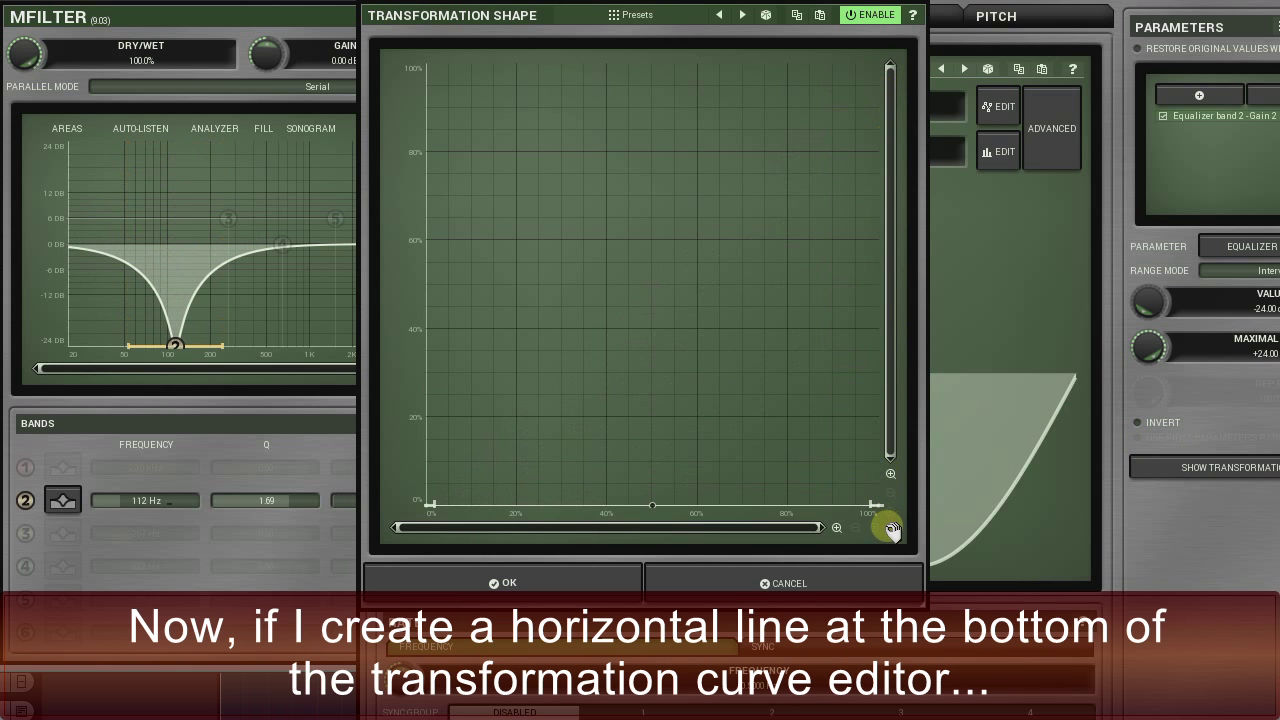
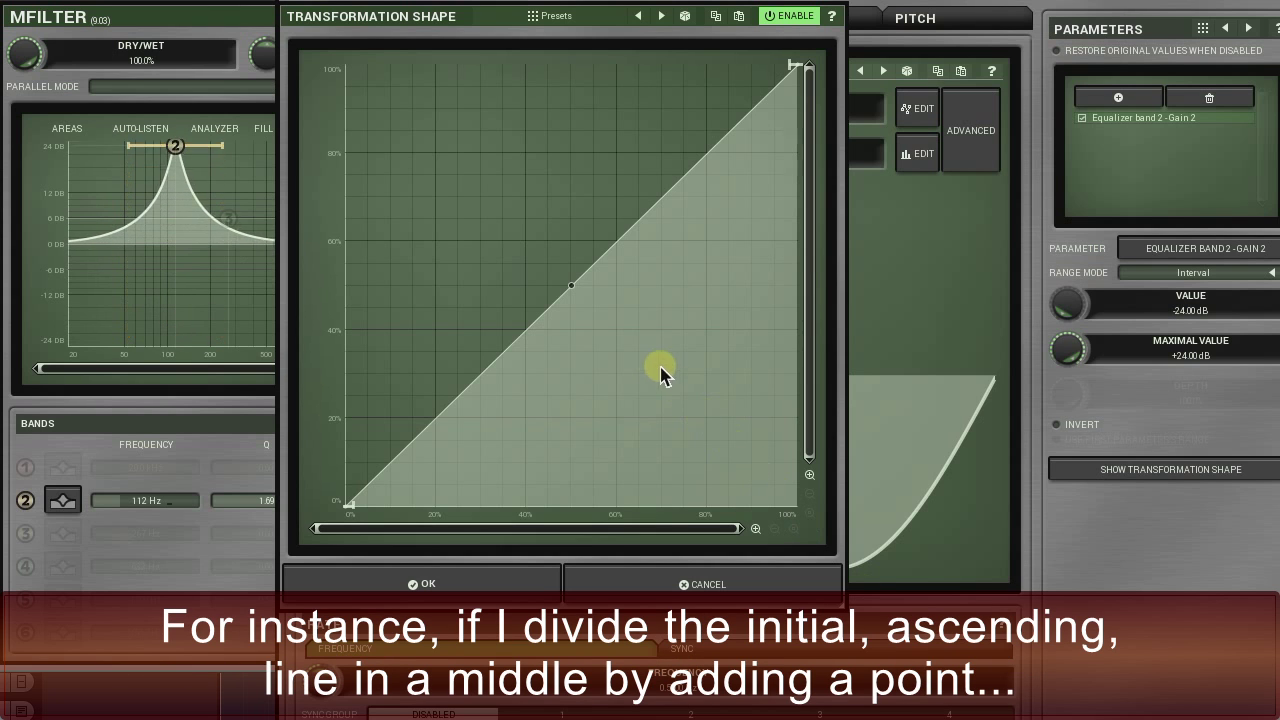
double_click(579, 278)
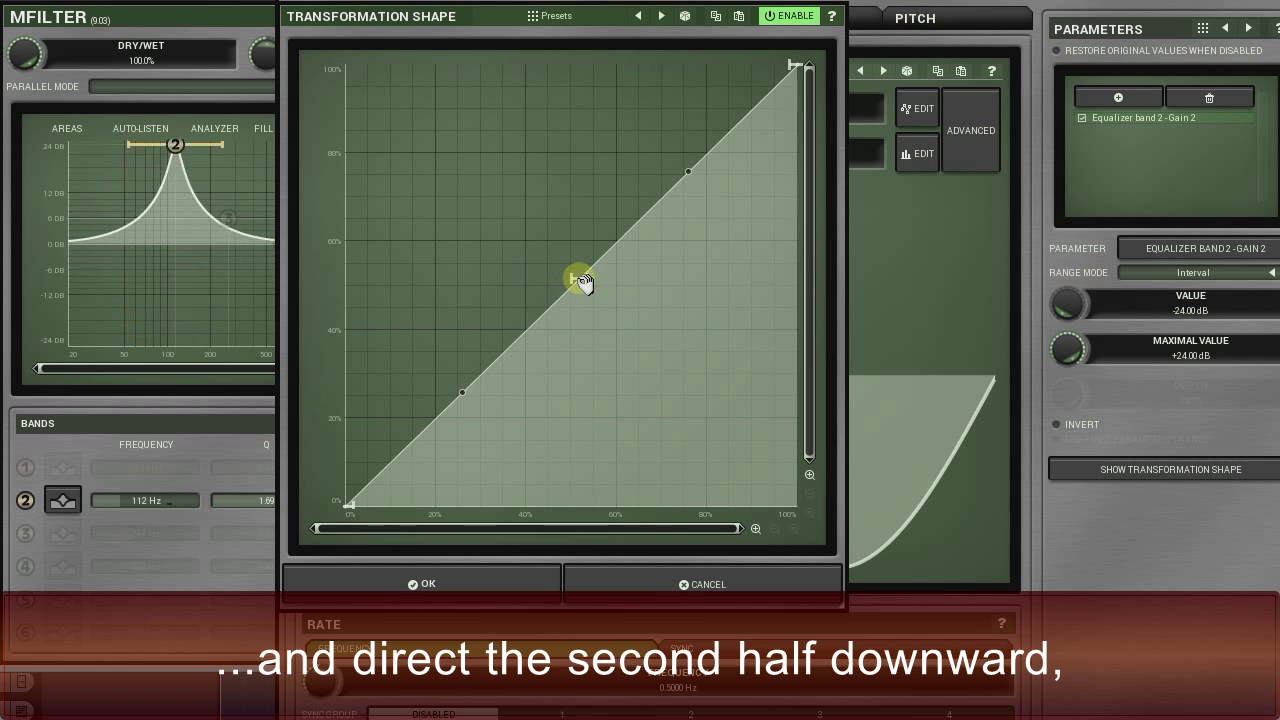
drag(803, 68, 808, 558)
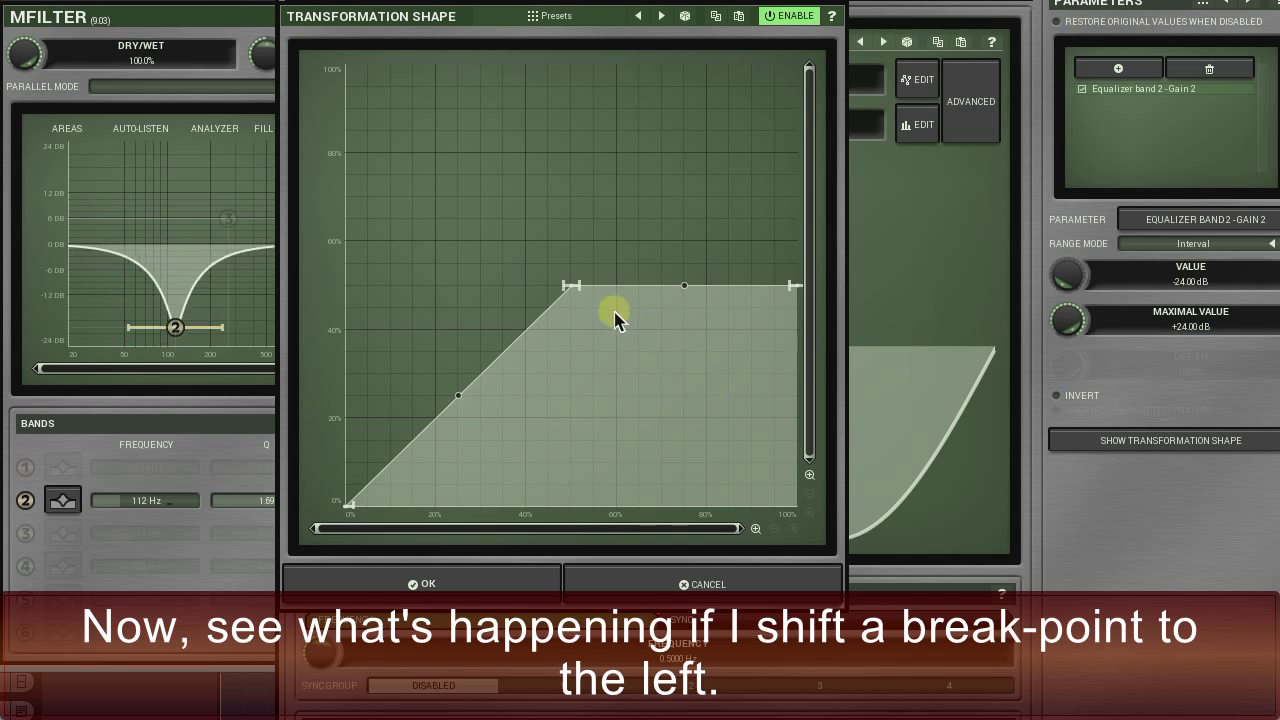
Try moving the break-point of band 2's gain transformation curve to about 10% and return it to the middle
drag(578, 290, 396, 289)
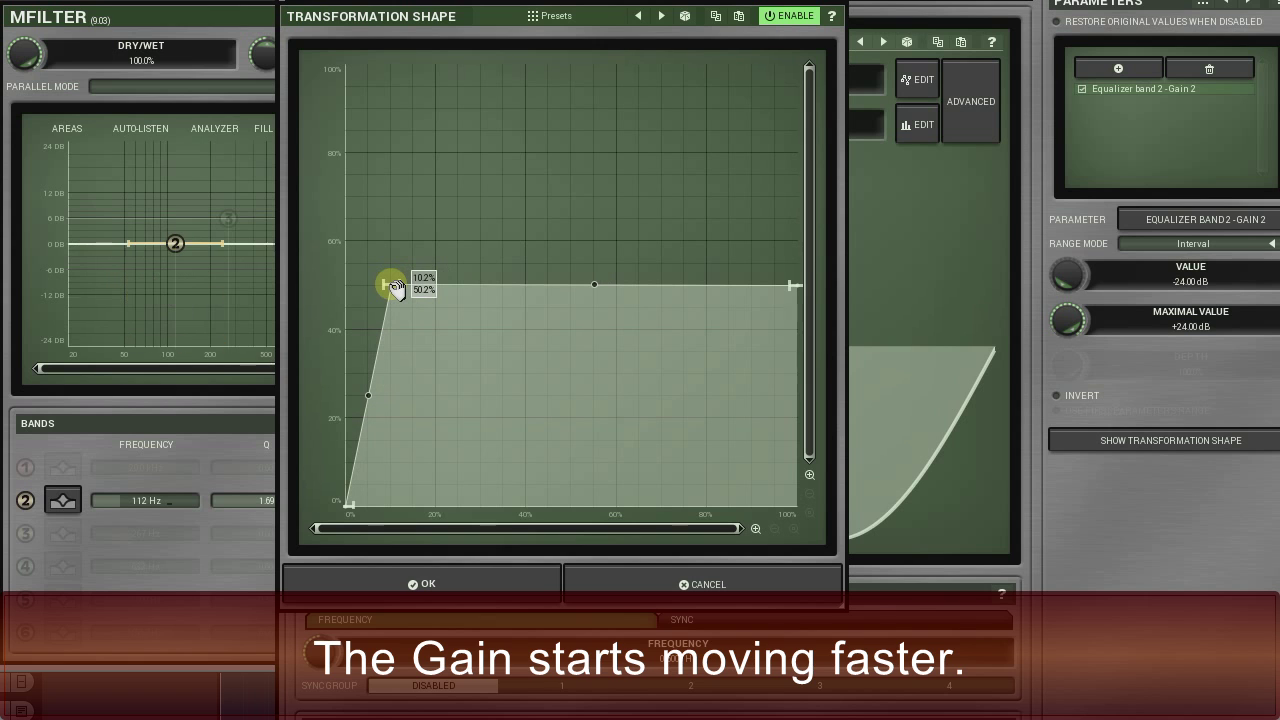
drag(396, 289, 571, 289)
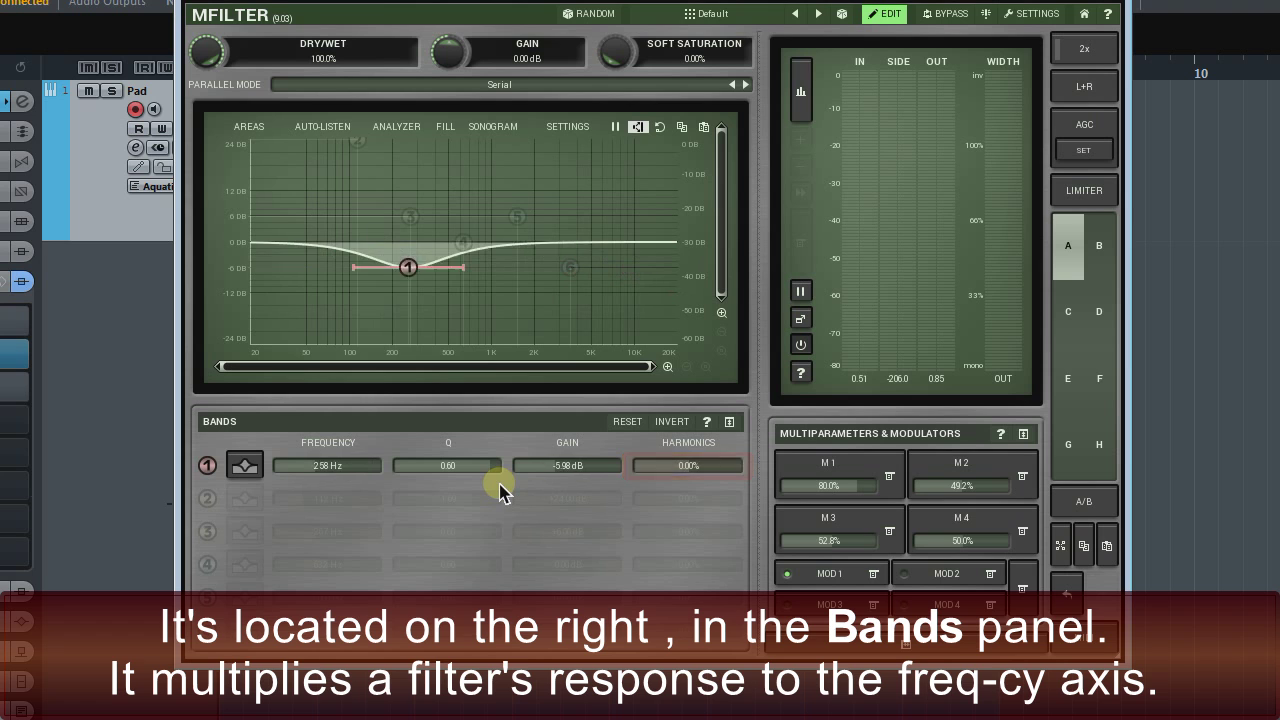
Set band 1's Q to about 2.02 and its harmonics to -70%, and play the track to hear the filter
drag(490, 480, 486, 466)
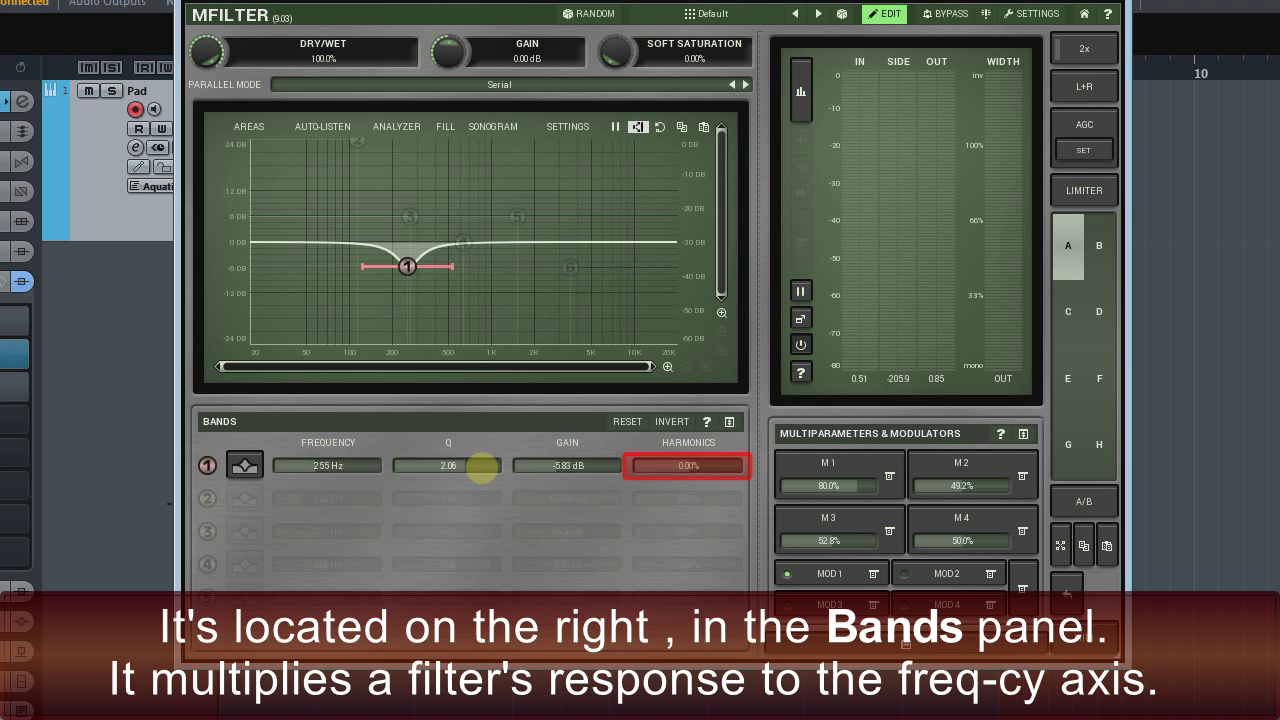
drag(698, 468, 700, 466)
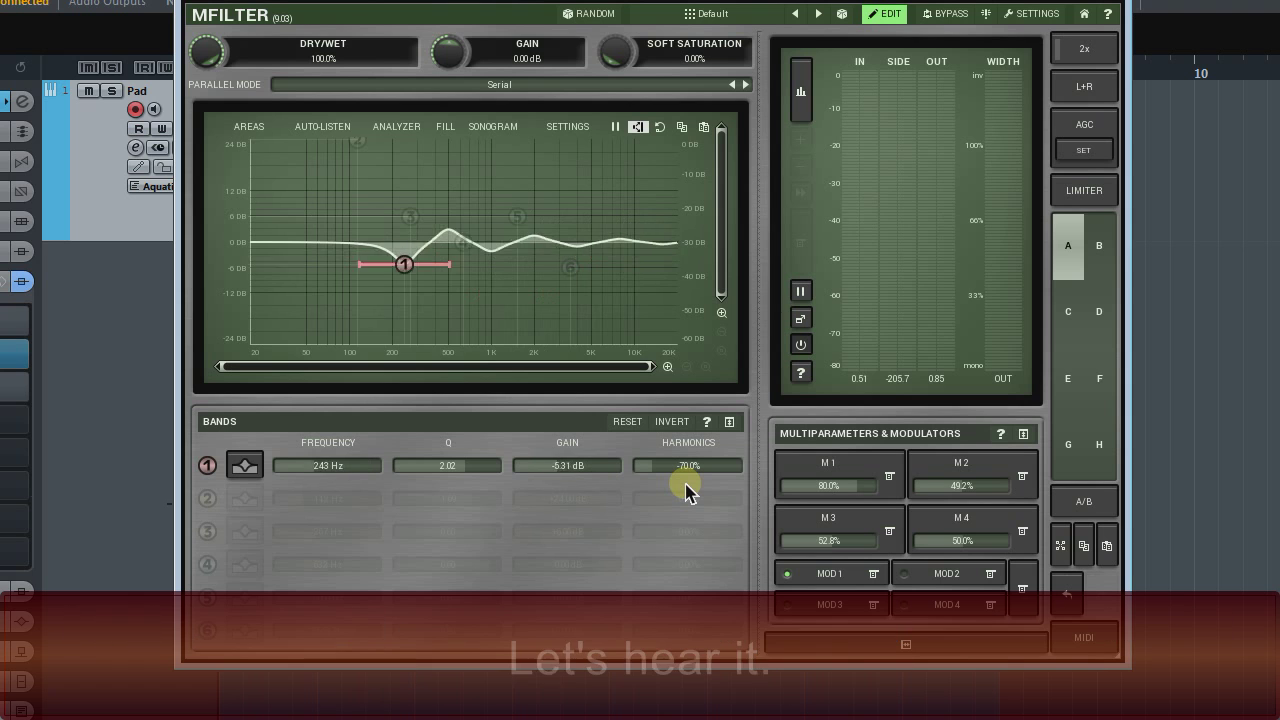
key(space)
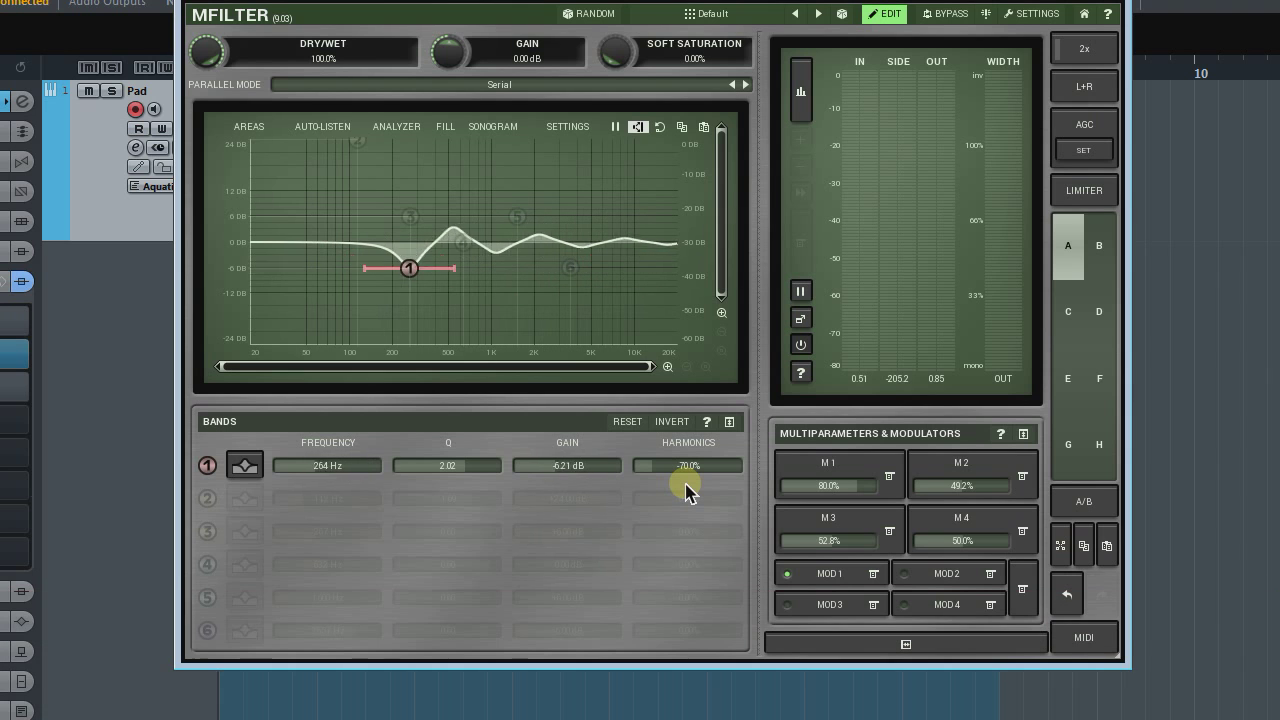
key(space)
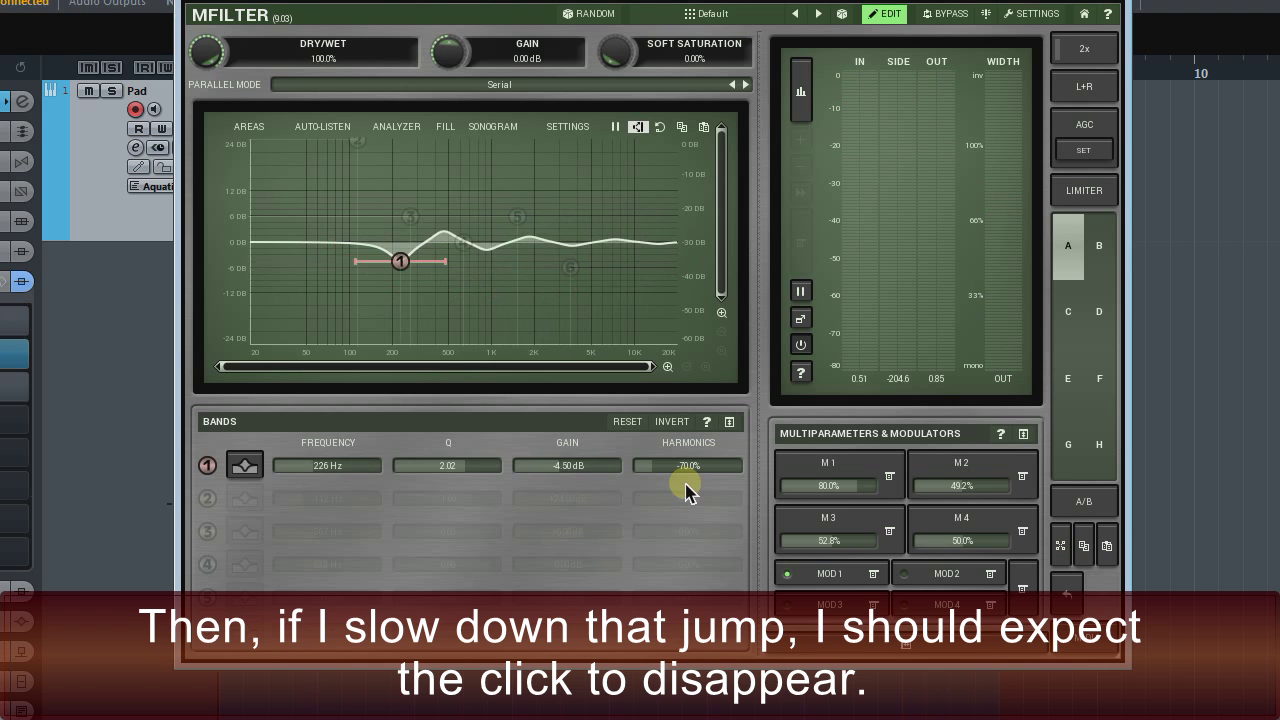
Try raising the smoothness of modulator 1's saw shape to about 99.8% to soften its jump
drag(608, 22, 431, 24)
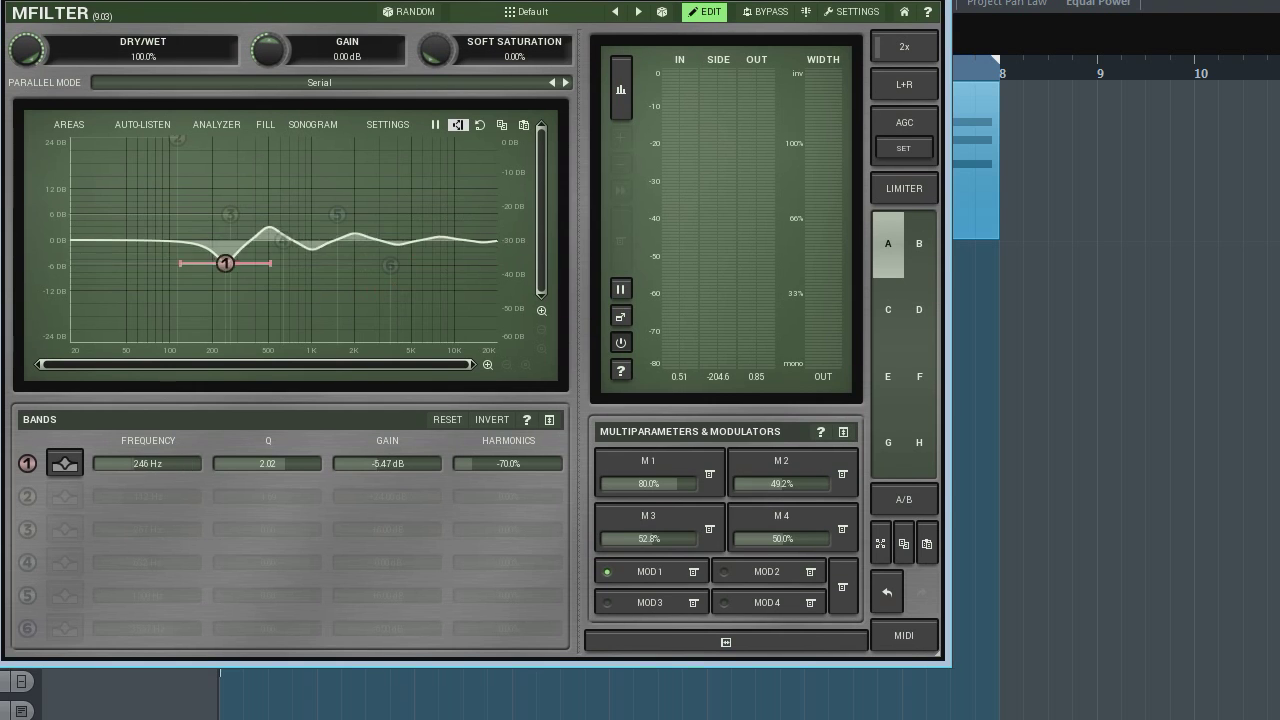
click(647, 571)
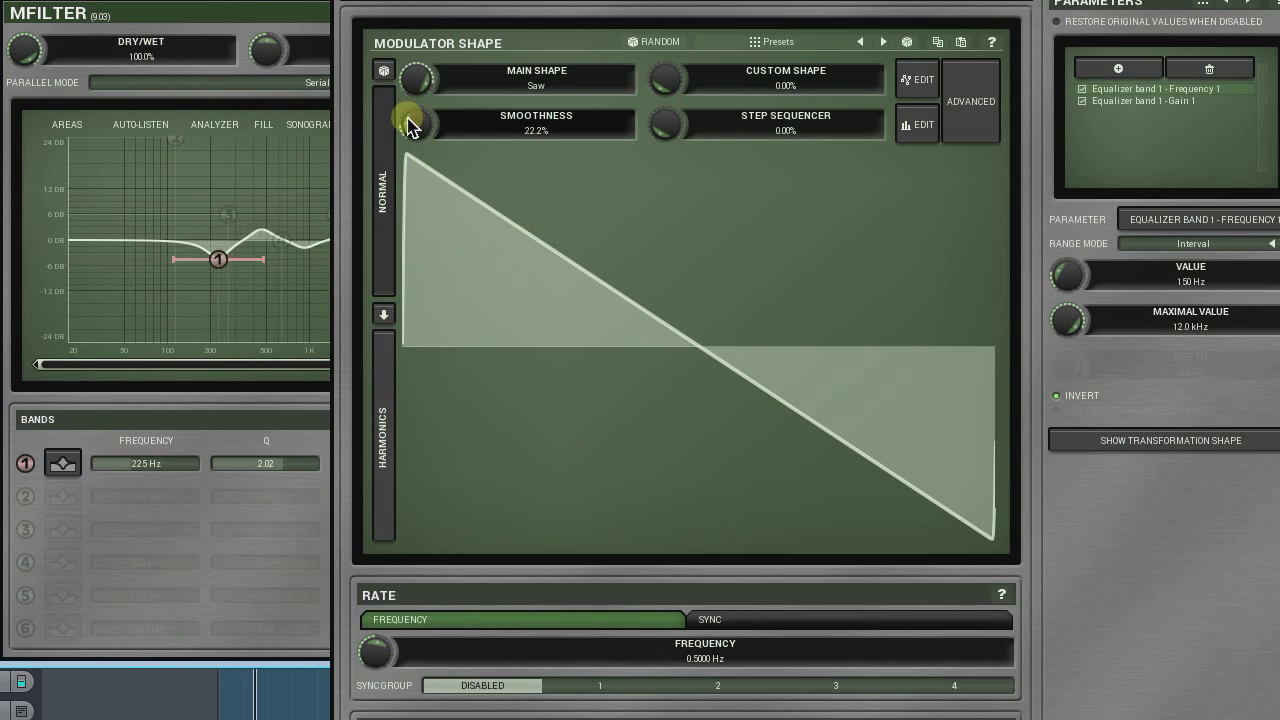
drag(417, 123, 419, 48)
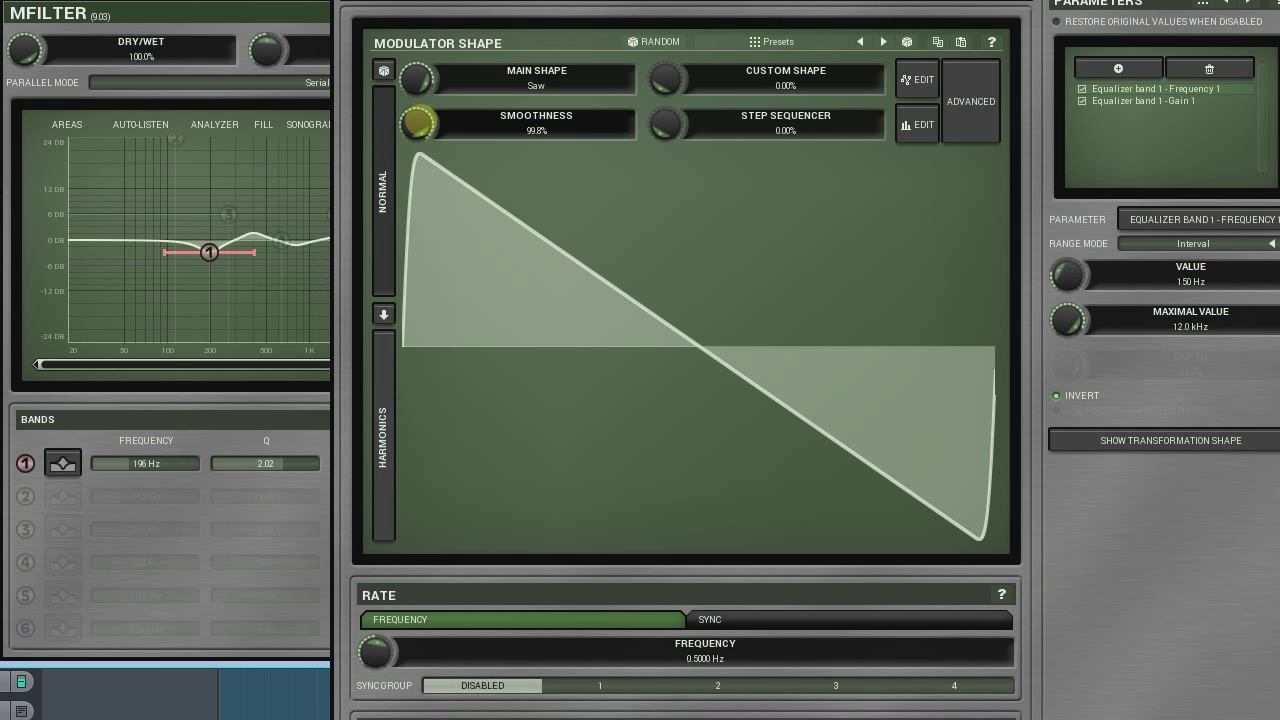
mouse_move(421, 121)
mouse_down()
mouse_move(421, 195)
mouse_move(421, 133)
mouse_up()
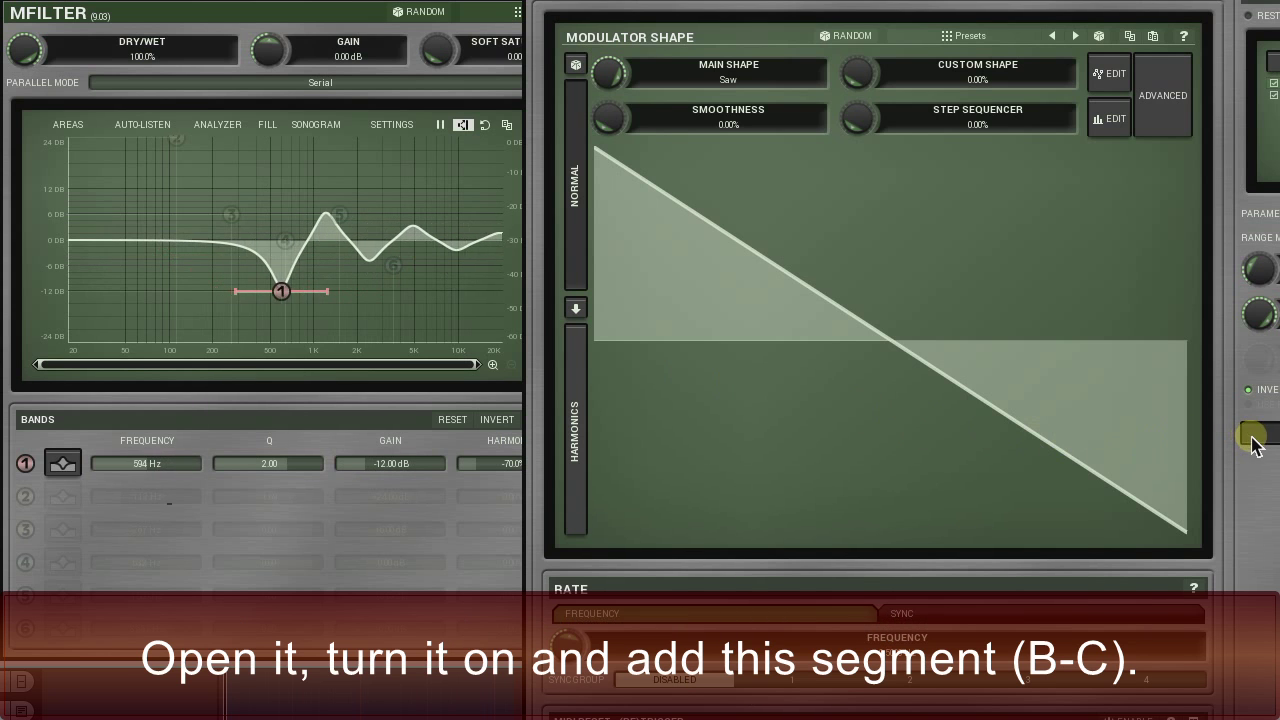
Enable the transformation shape for band 1's frequency and shape it to rise to 100% at about 95%, then fall to 0% at the end
click(1255, 445)
click(1040, 18)
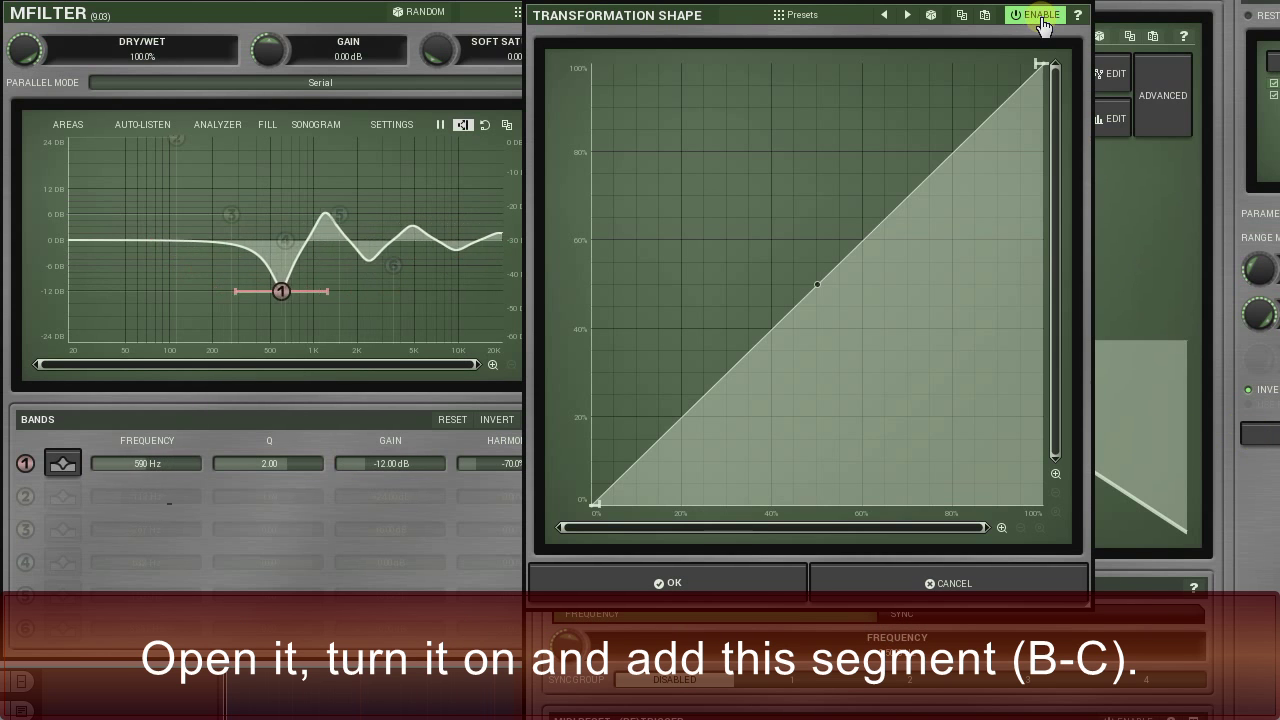
drag(1039, 67, 1054, 509)
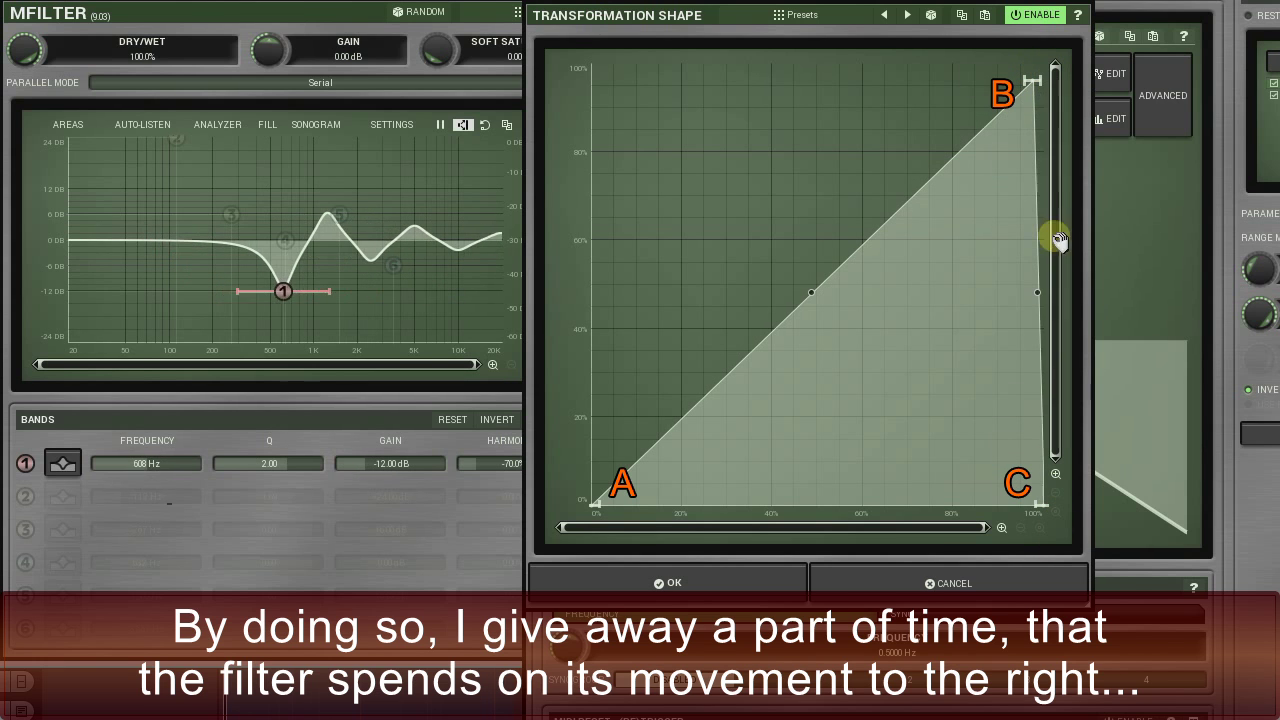
drag(1040, 82, 1022, 63)
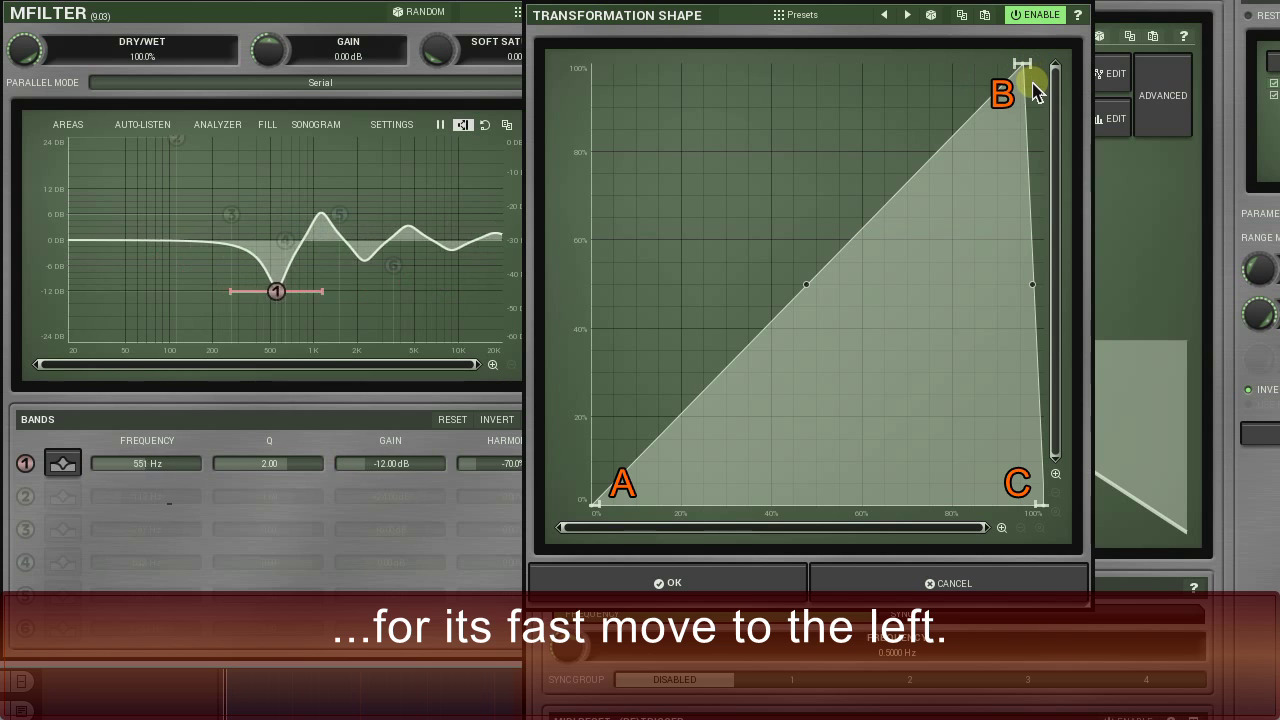
mouse_move(1023, 63)
mouse_down()
mouse_move(636, 57)
mouse_move(1024, 44)
mouse_up()
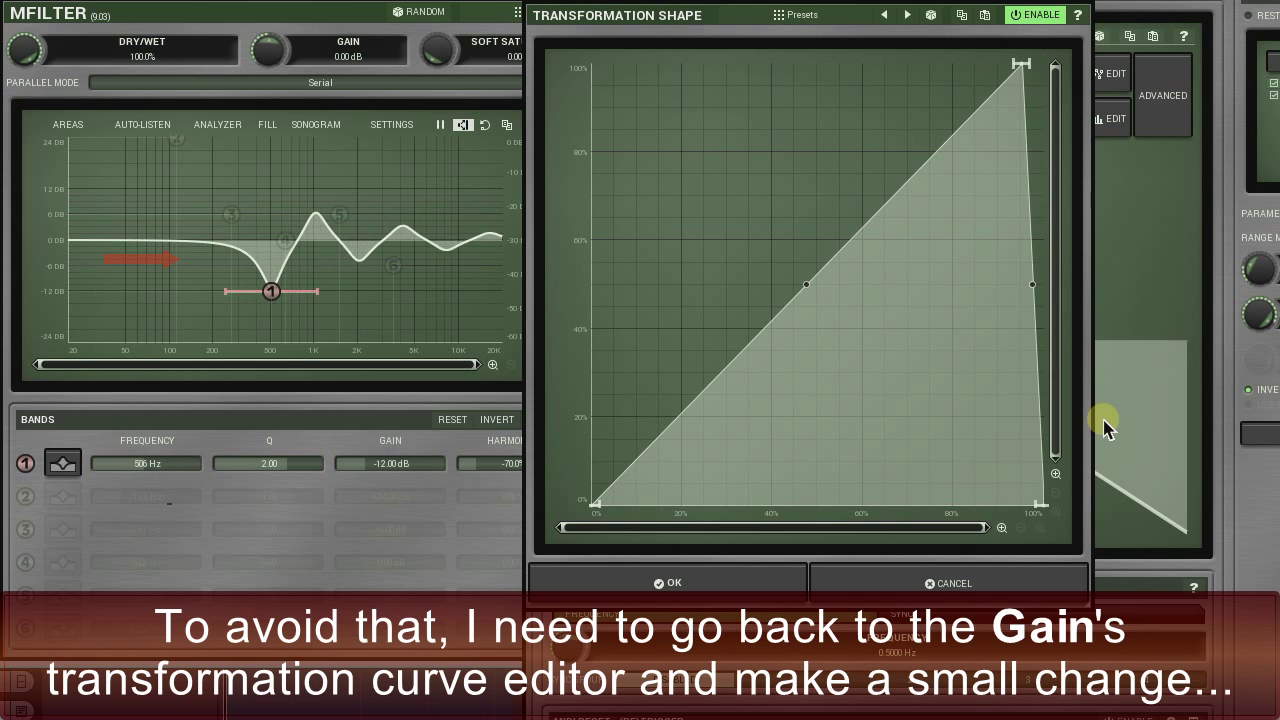
click(752, 585)
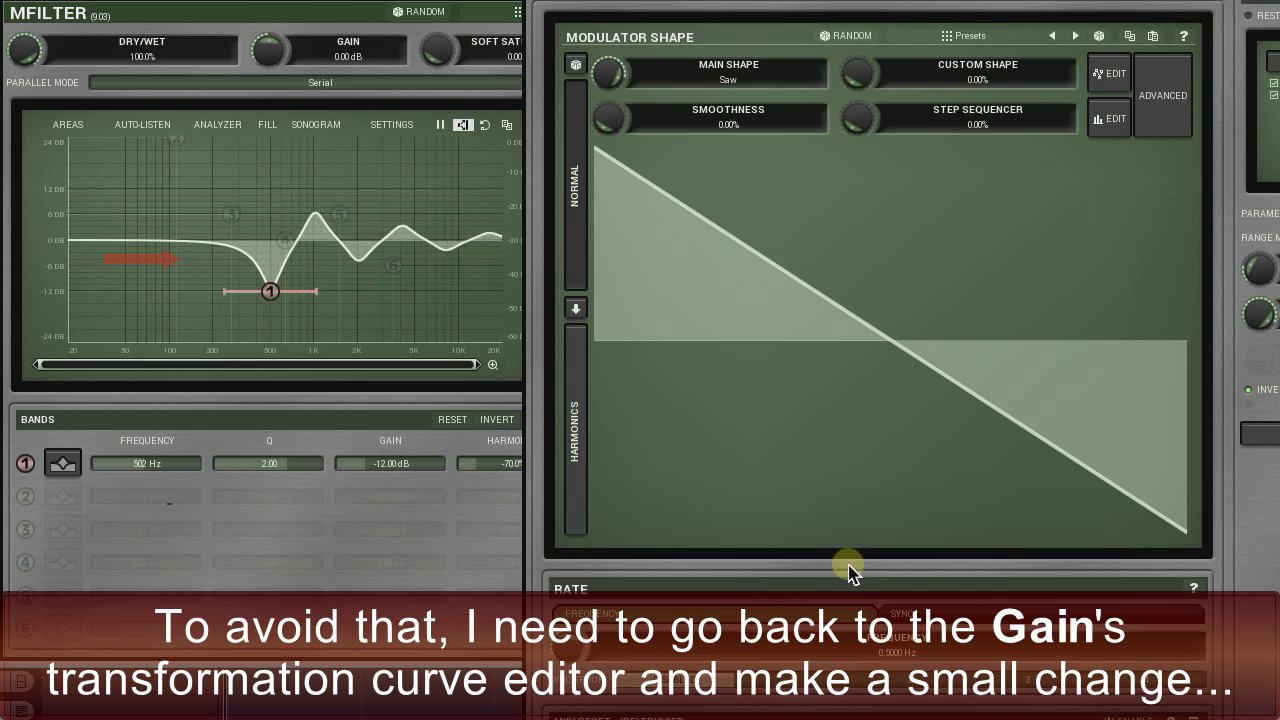
Add a point on the falling edge of band 1's gain transformation curve, just before its end, and pull it down to 0%
click(1271, 440)
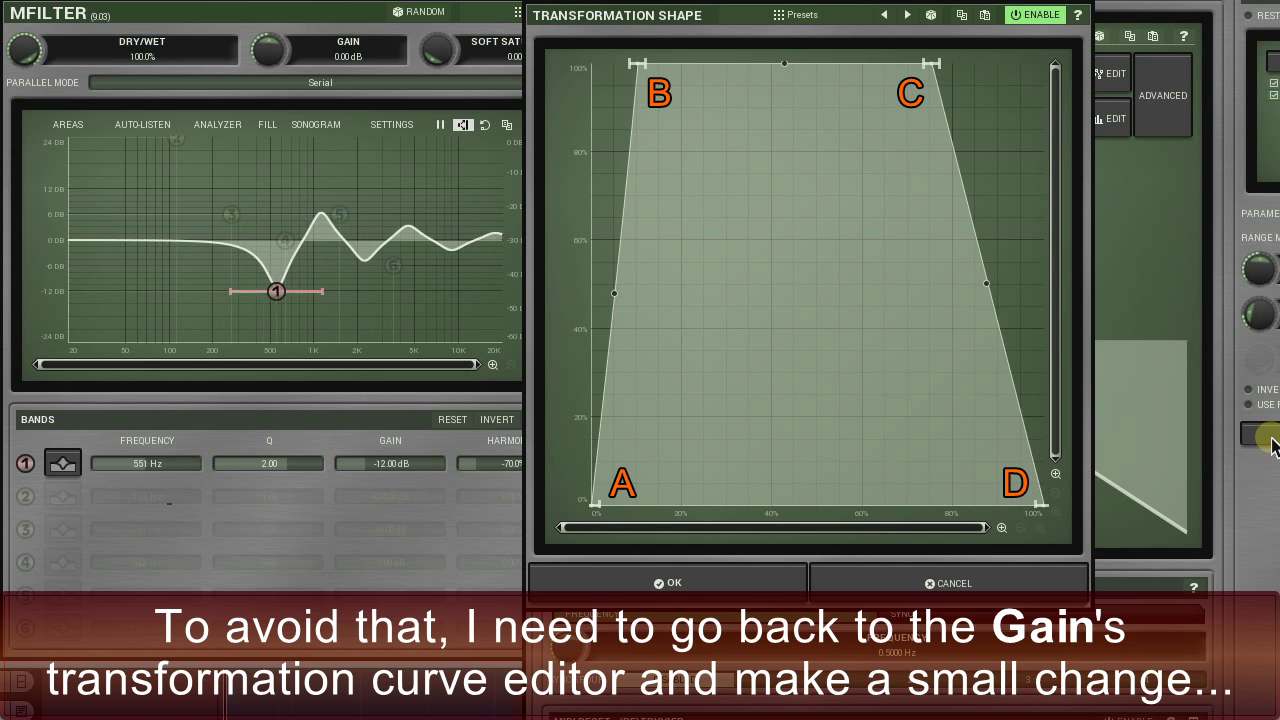
double_click(1022, 423)
drag(1027, 427, 1027, 519)
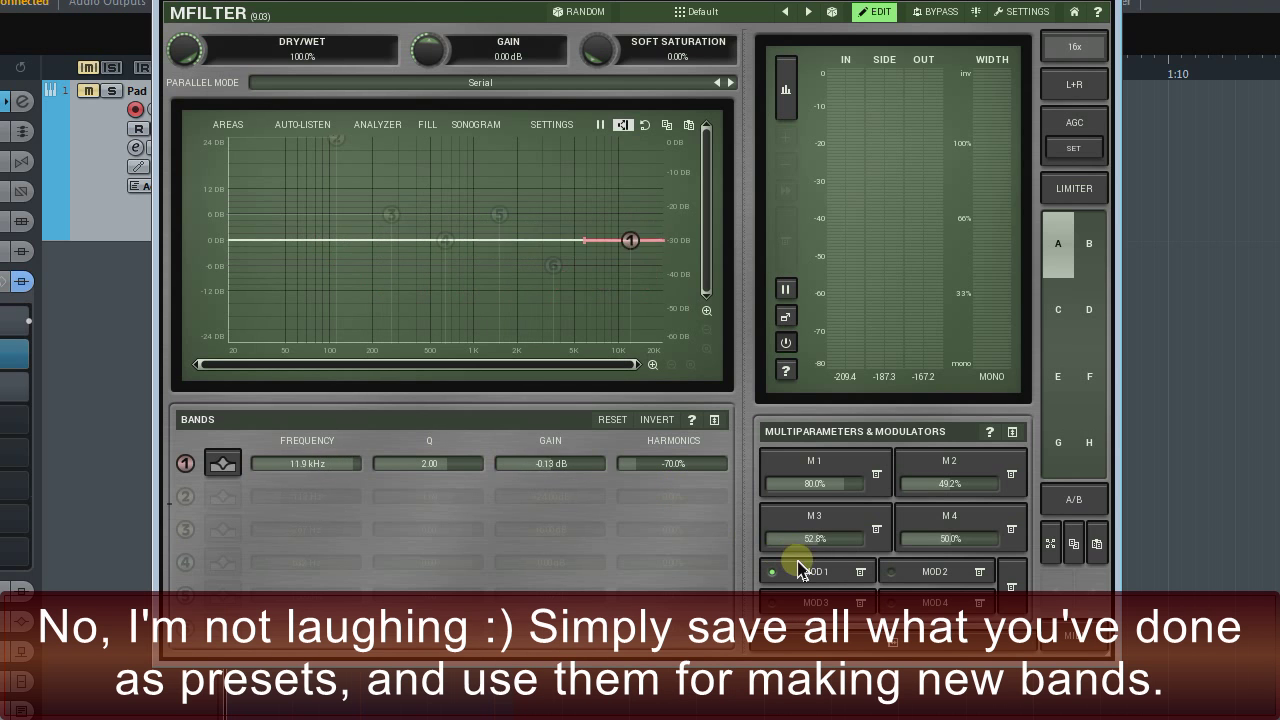
Save modulator 1's settings as a new preset named "1st filter" and leave the modulator settings
click(815, 571)
click(772, 16)
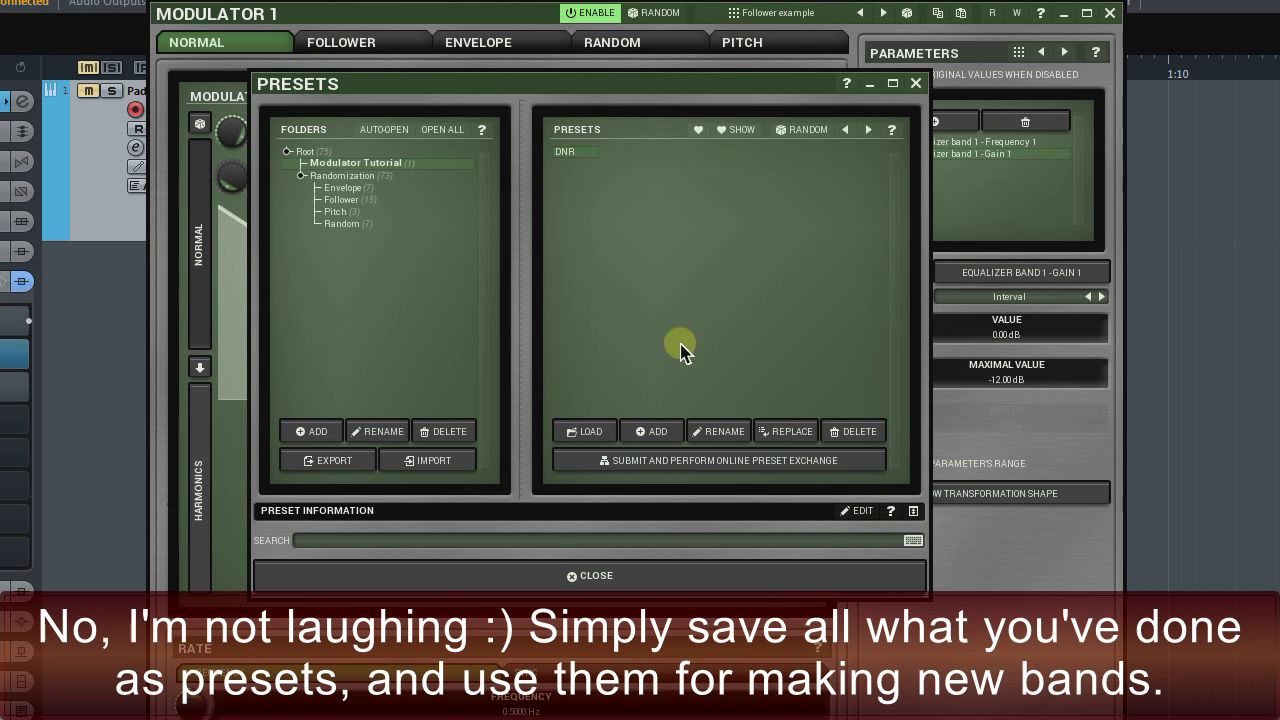
click(645, 432)
text(1st)
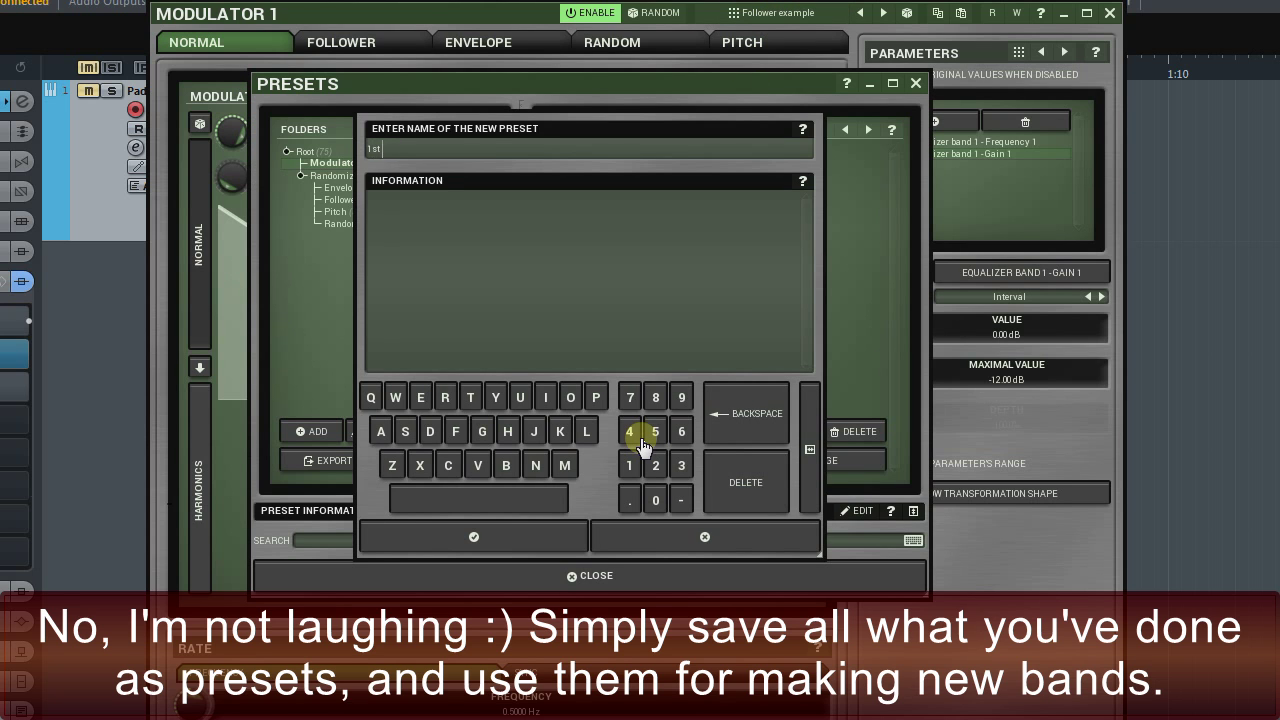
text( filter)
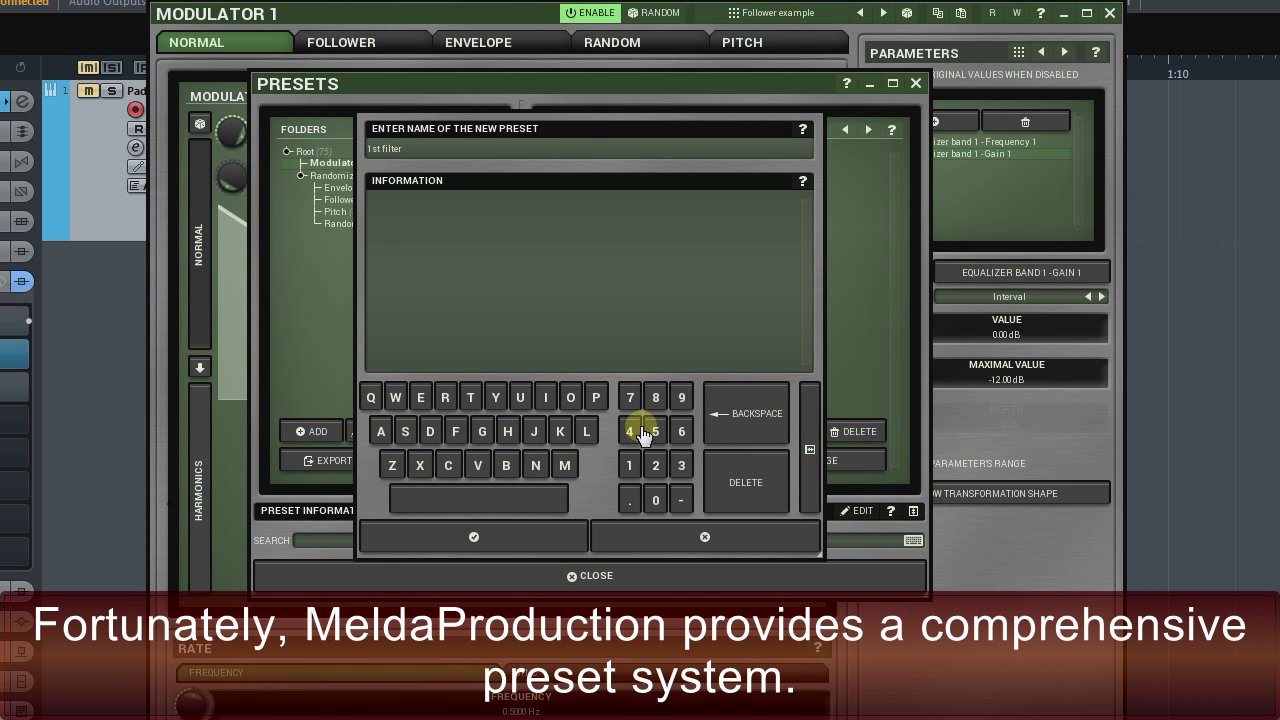
click(532, 527)
click(1110, 14)
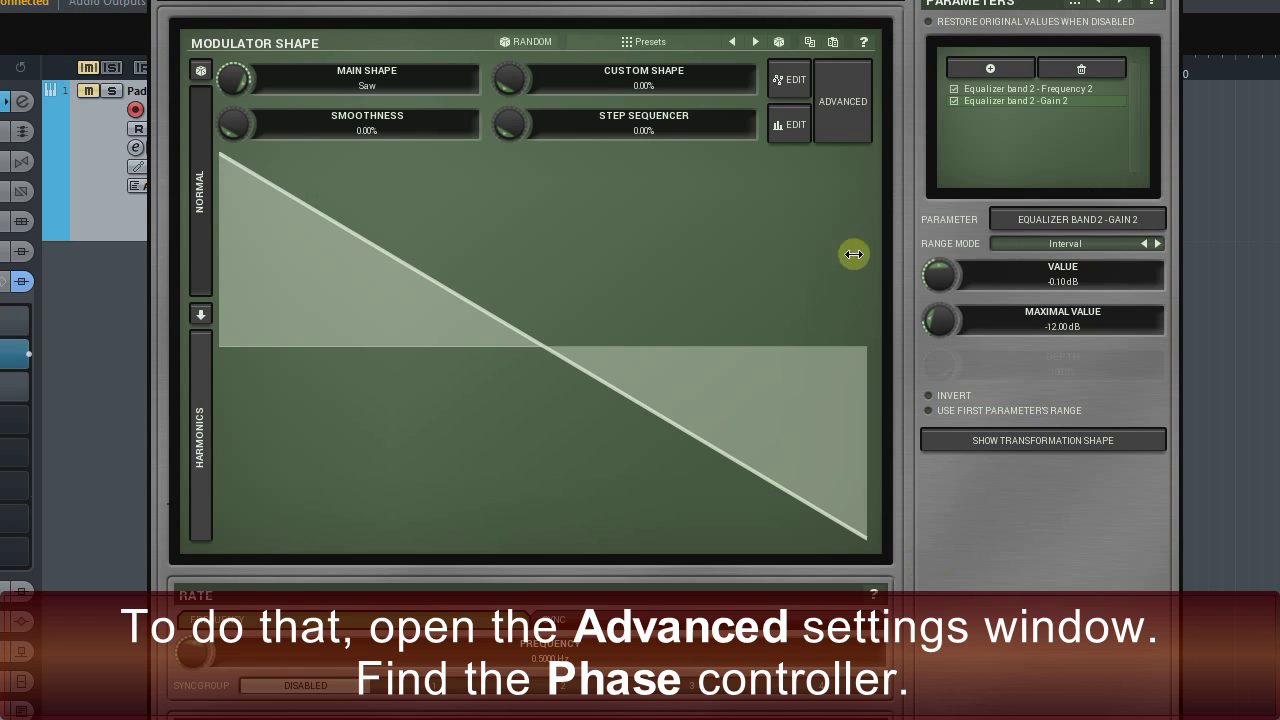
Set the phase of the saw shape to 90° in the advanced settings of band 2's modulator
click(842, 113)
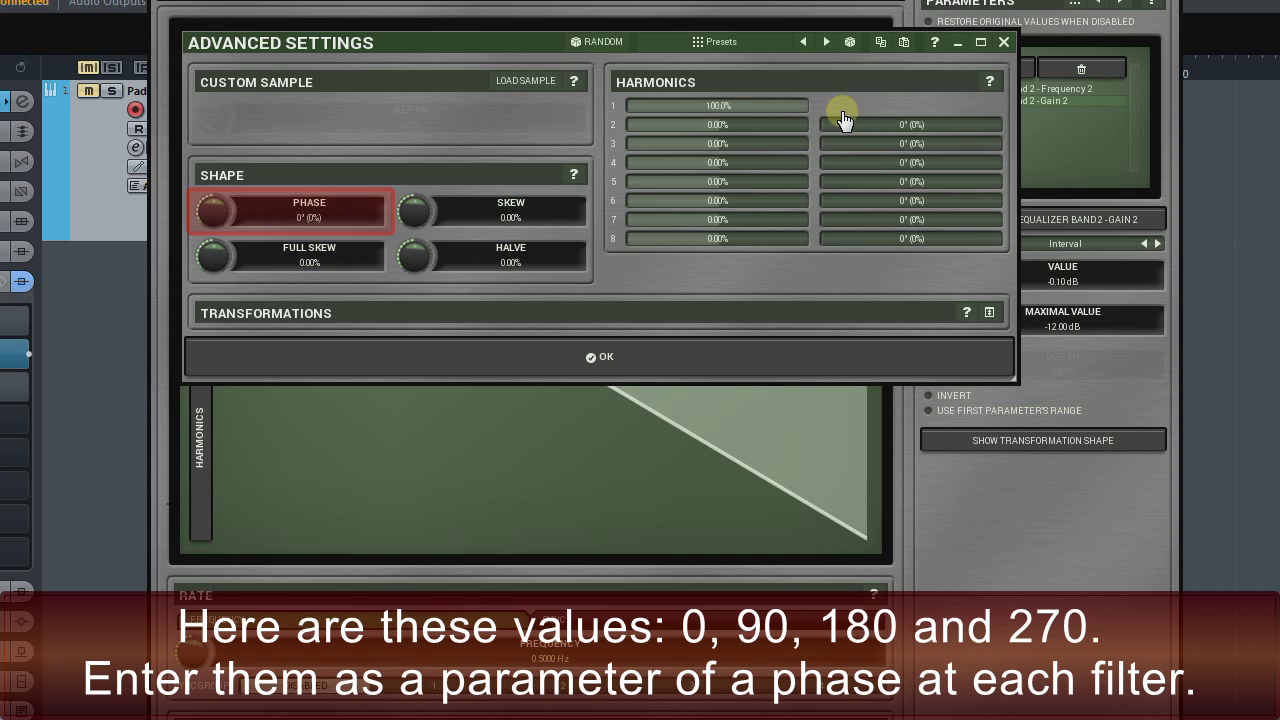
double_click(312, 218)
text(9)
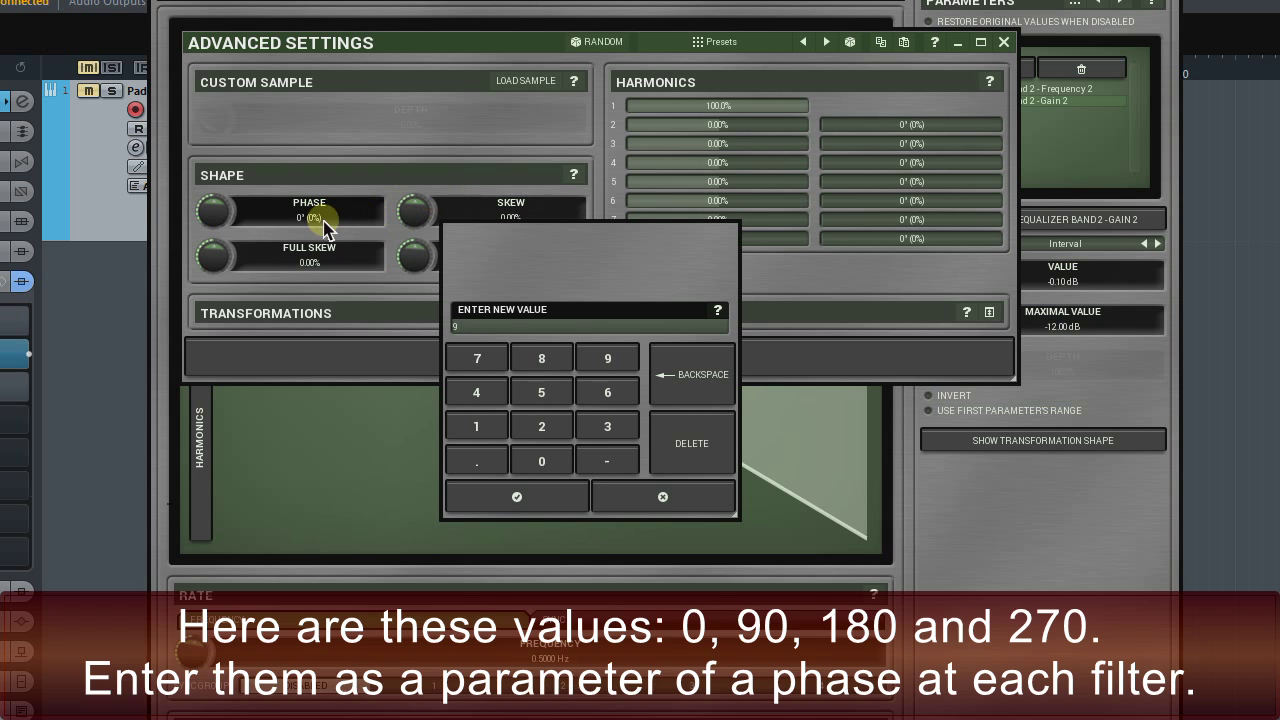
text(0)
click(516, 496)
click(557, 370)
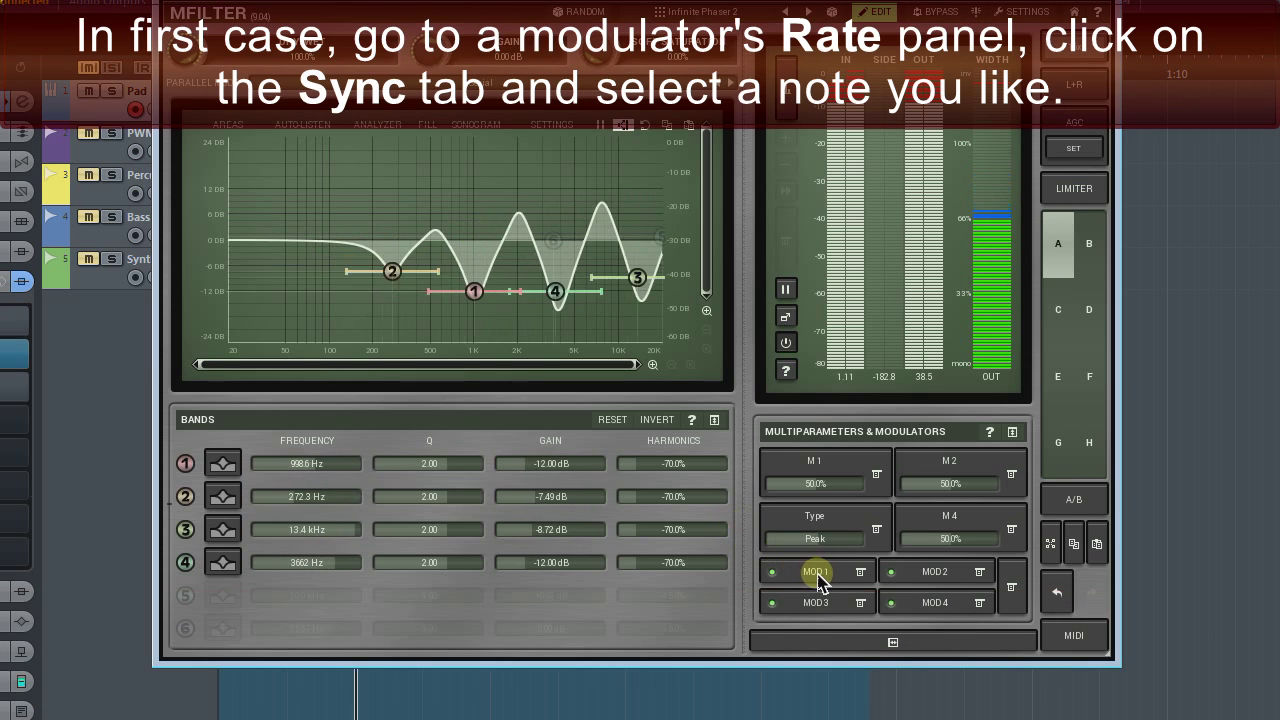
Try a tempo-synced rate of length 1 for modulator 1, and switch the rate back to Frequency with sync group 1
click(816, 575)
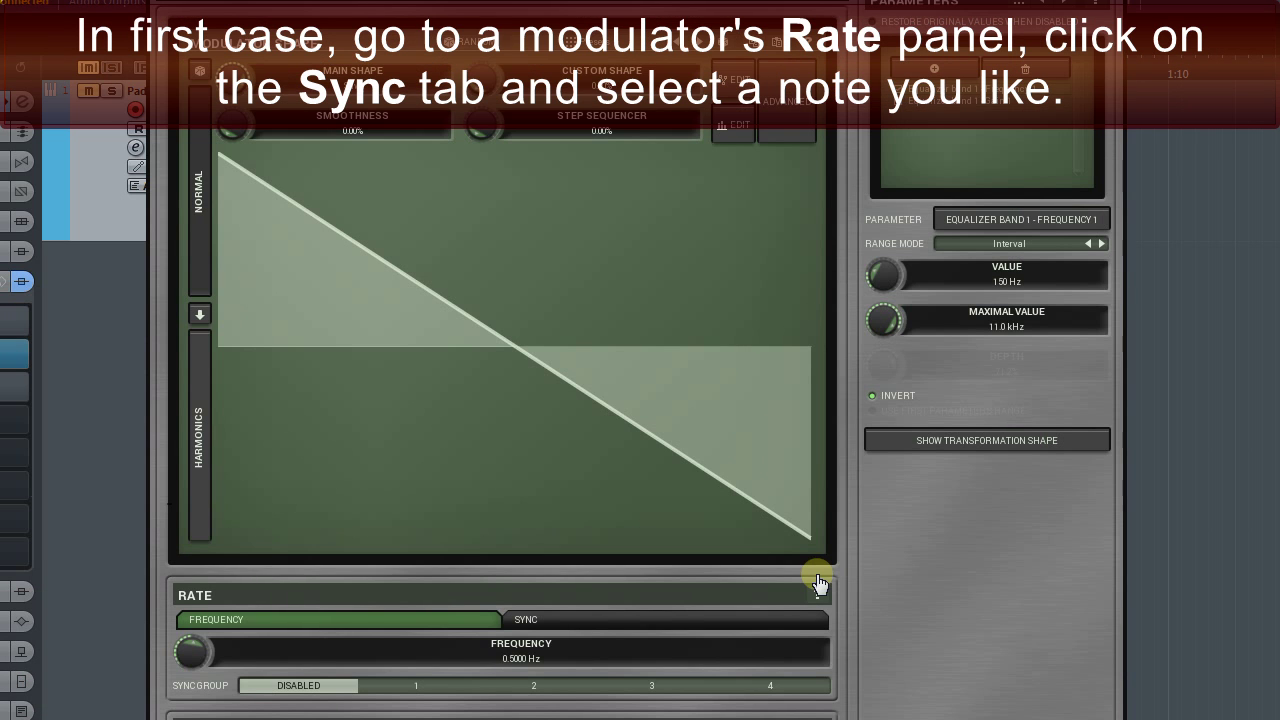
click(724, 622)
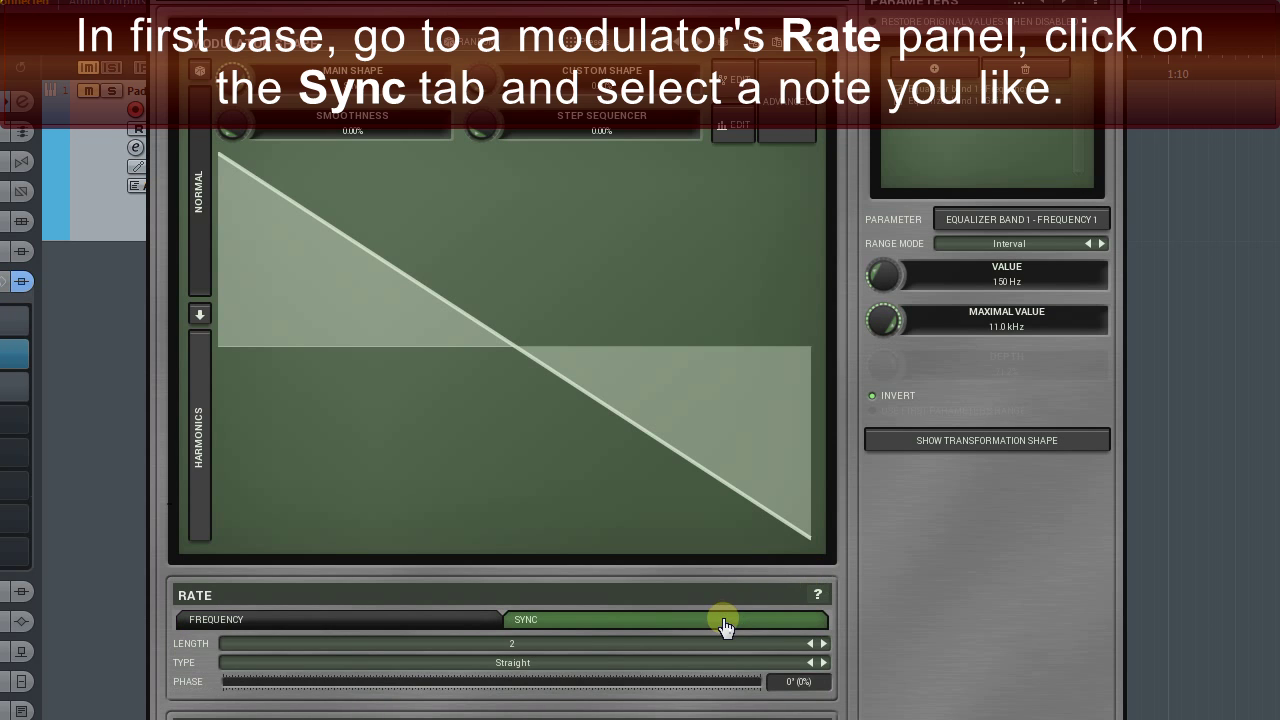
click(688, 645)
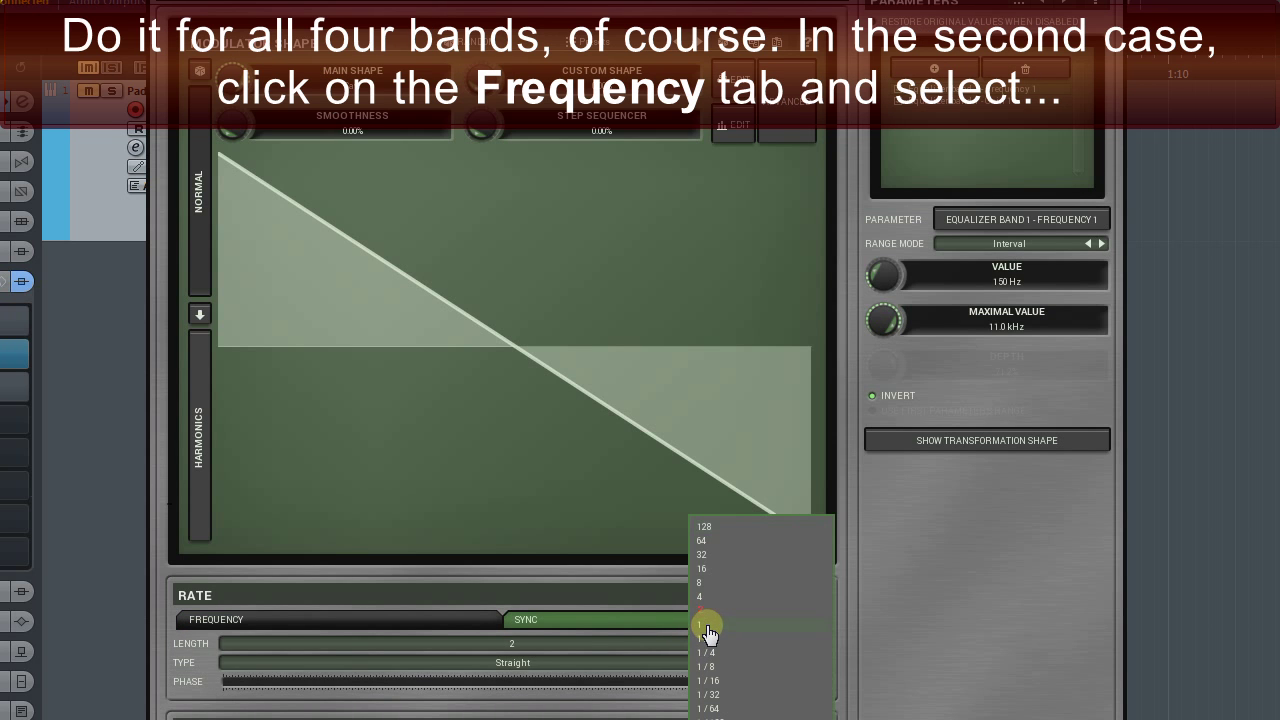
click(707, 626)
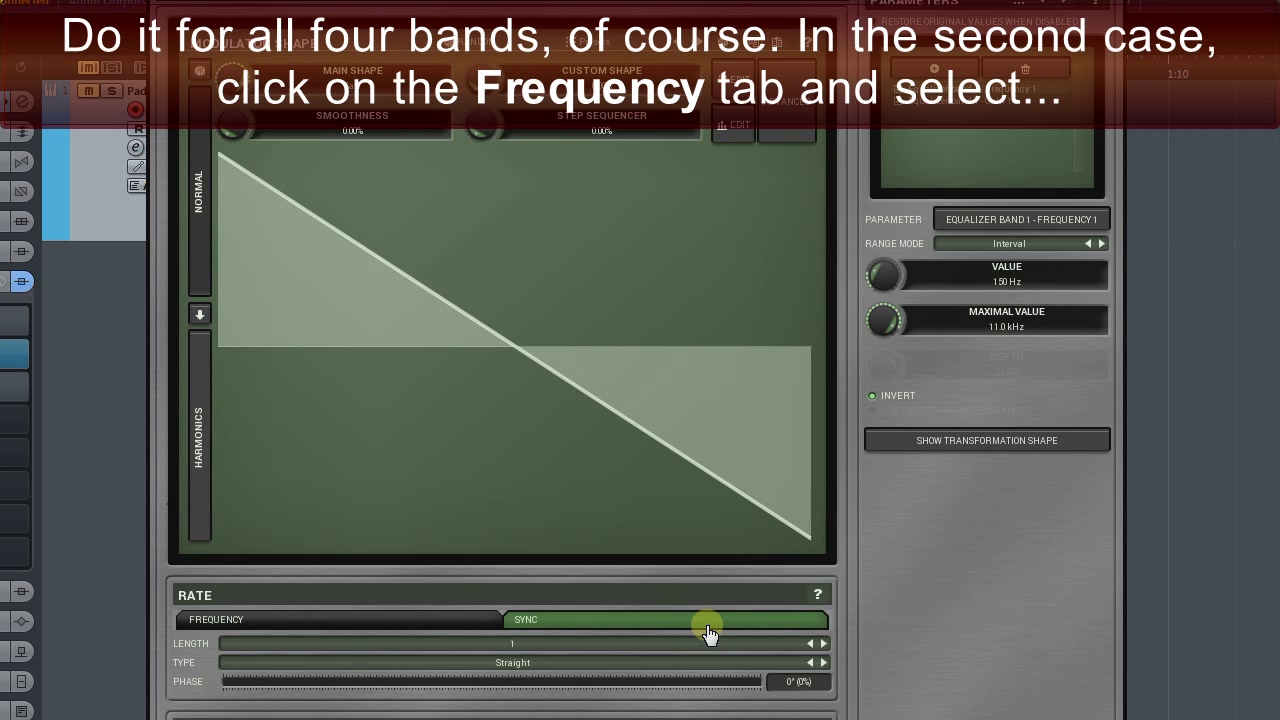
click(420, 620)
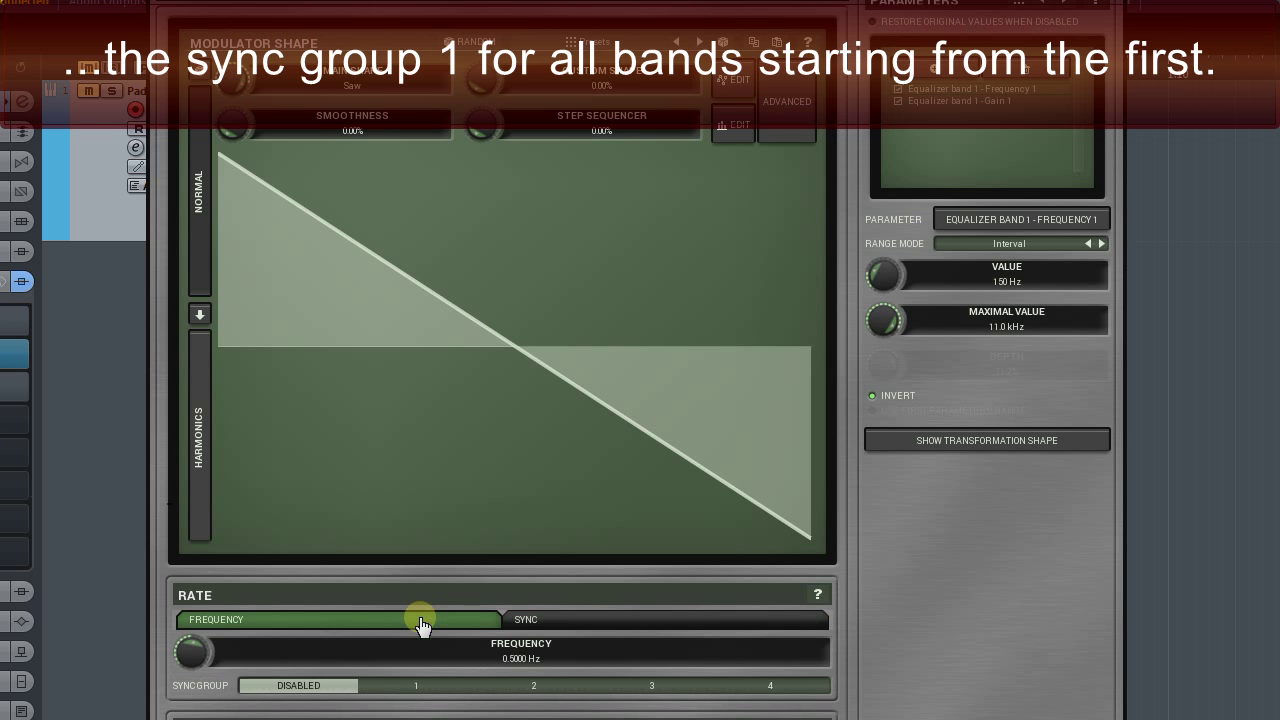
click(420, 690)
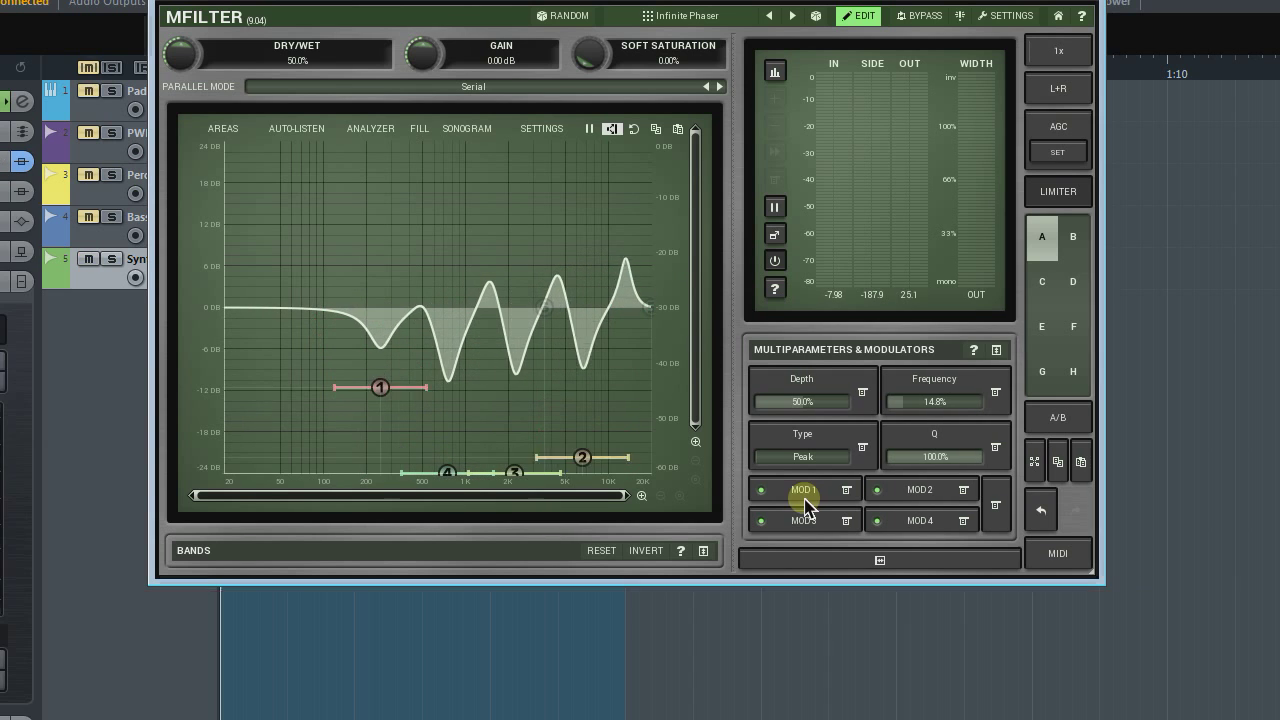
Play the track with the Infinite Phaser preset and raise Depth to 51.6% and Frequency to 19.8%
key(space)
mouse_move(820, 405)
mouse_down()
mouse_move(818, 392)
mouse_move(820, 403)
mouse_up()
mouse_move(919, 400)
mouse_down()
mouse_move(933, 401)
mouse_move(921, 401)
mouse_up()
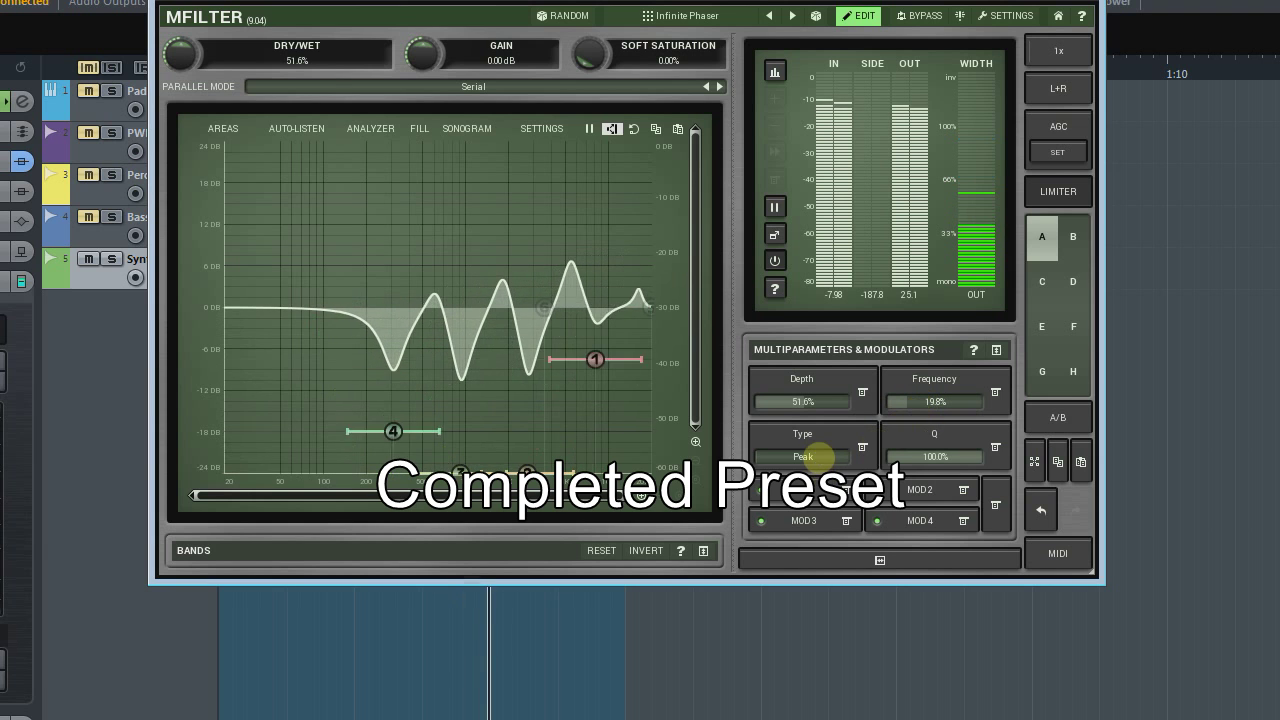
Try out other filter types with the Type multiparameter during playback, including Low-shelf, High-pass (12 dB/oct) and High-pass (6 dB/oct)
click(818, 456)
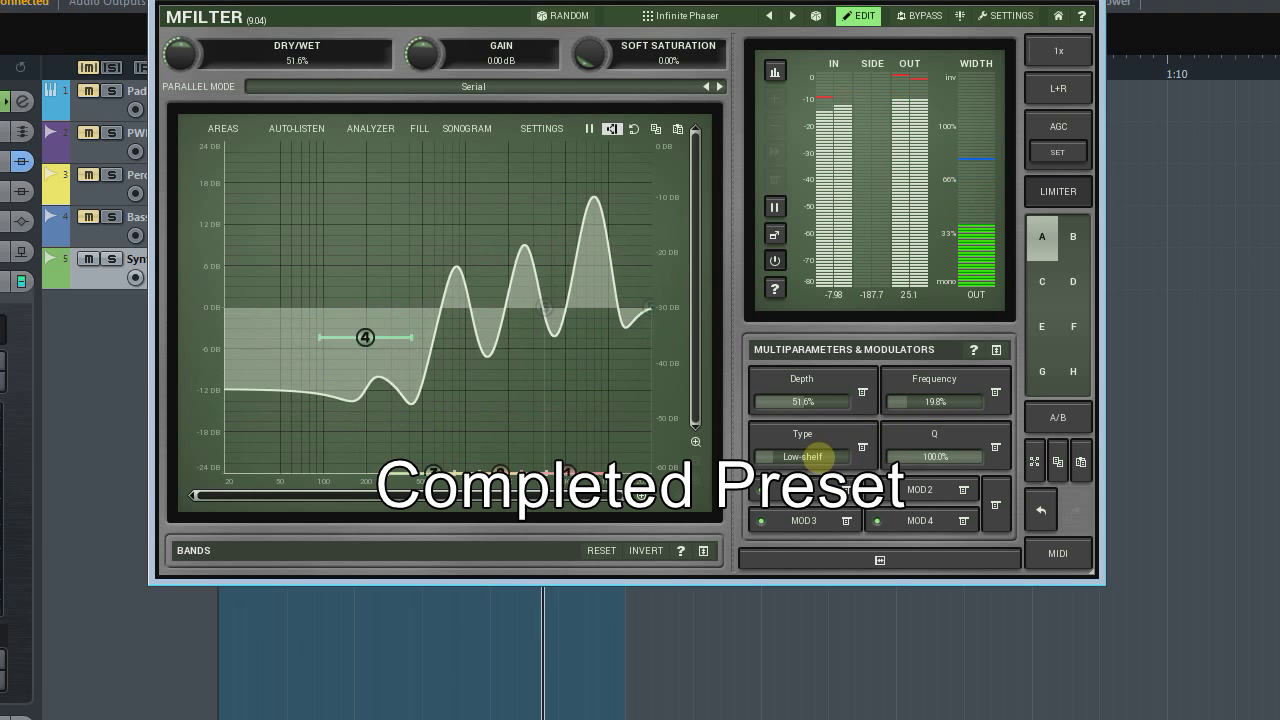
click(818, 456)
click(818, 456)
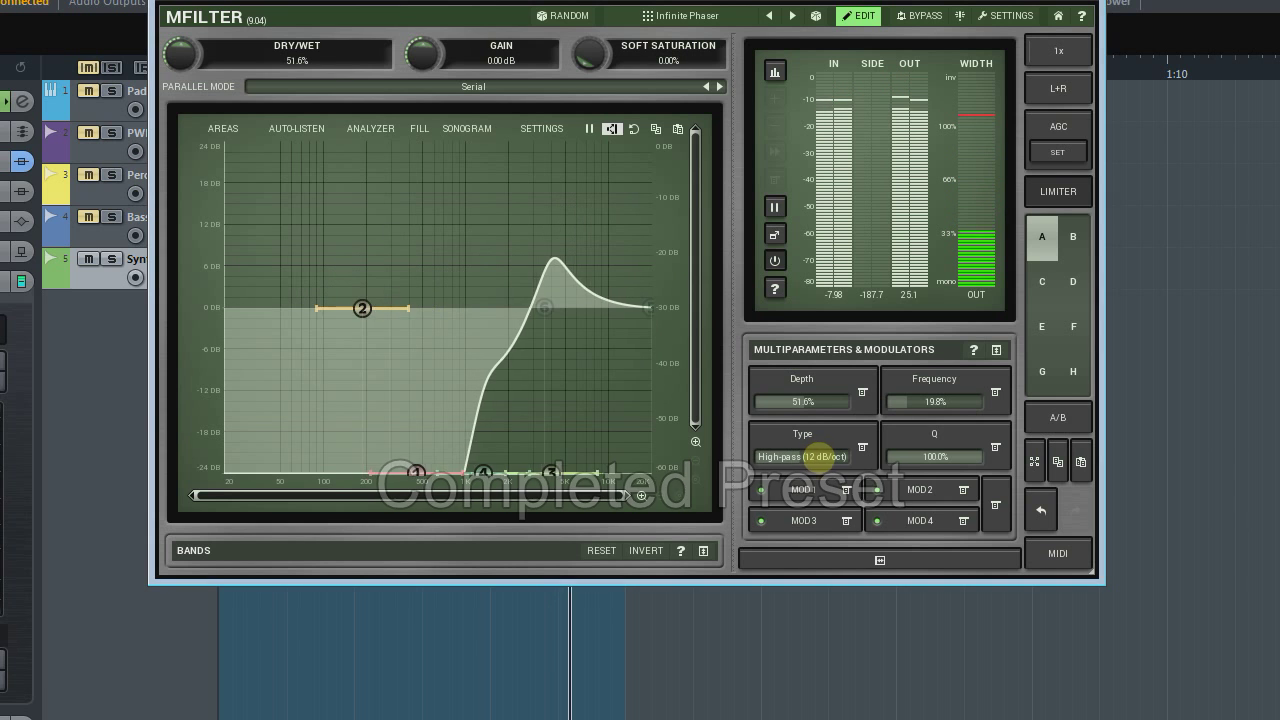
click(818, 456)
click(818, 456)
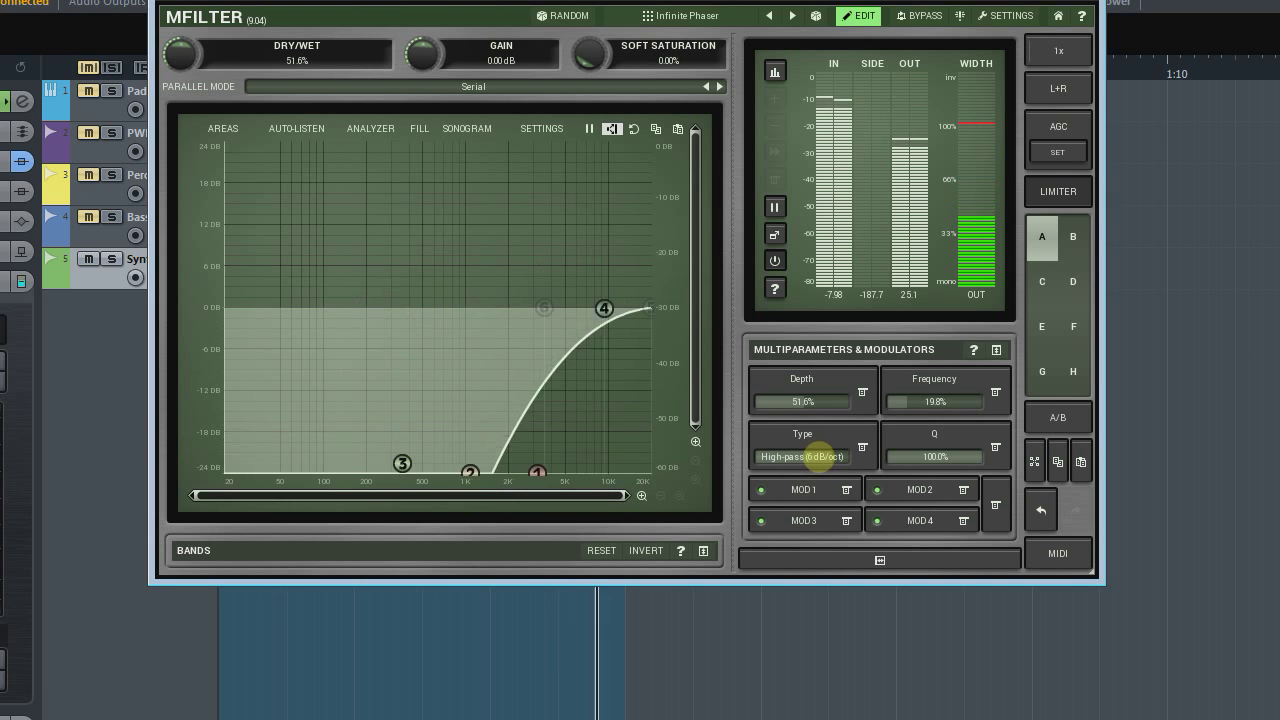
click(818, 456)
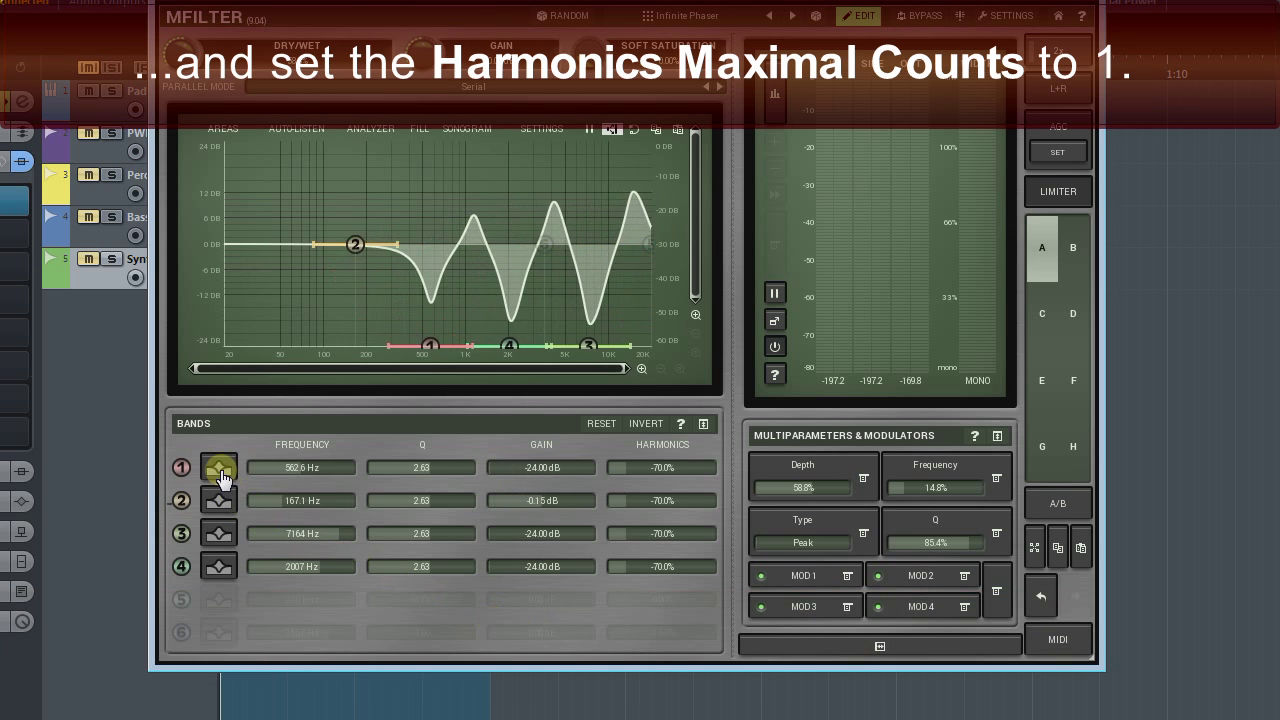
Set the maximal count of band 1's harmonics to 1 in the band settings
click(219, 467)
drag(931, 547, 895, 625)
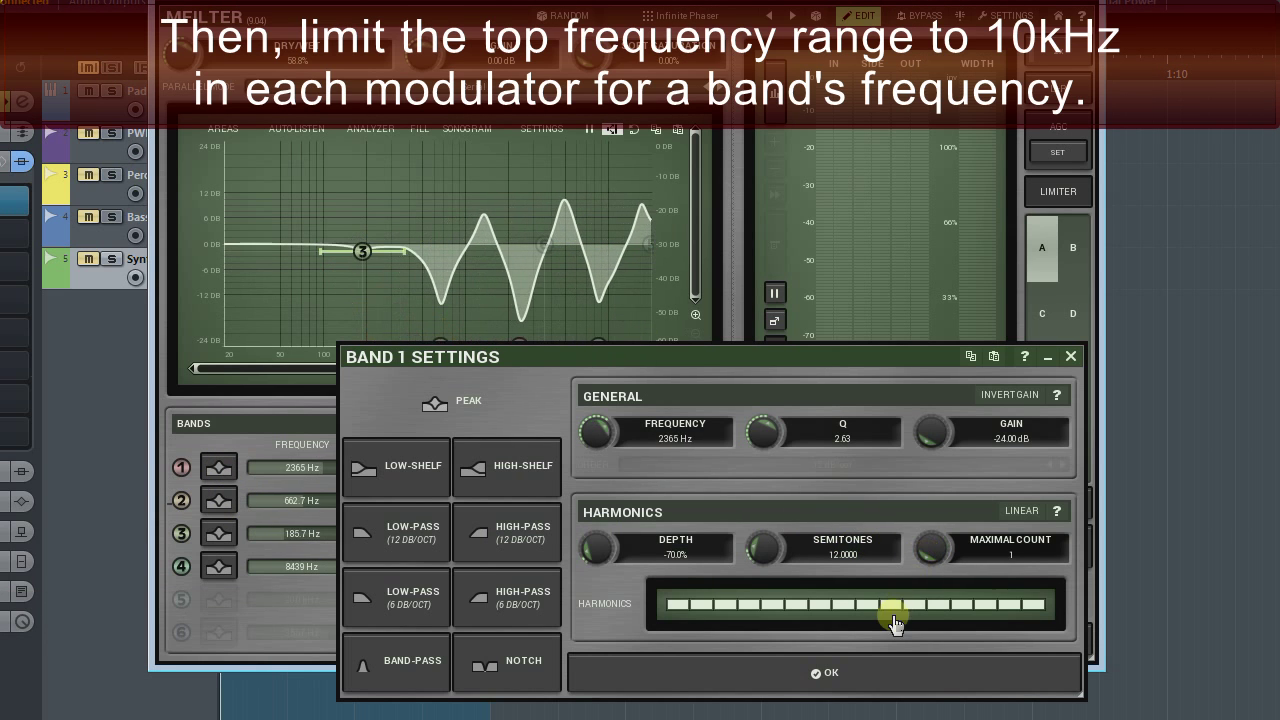
click(886, 673)
Set the maximal value of band 1's frequency in modulator 1 to 10000 Hz
click(820, 578)
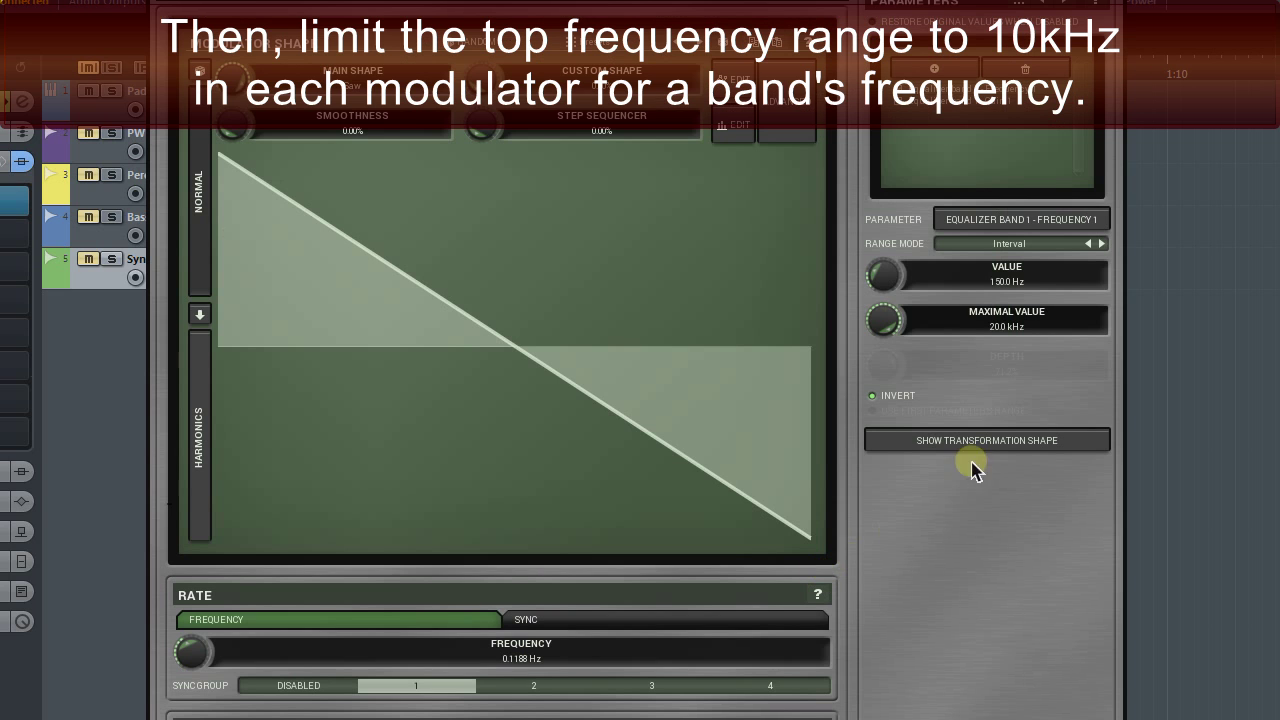
double_click(973, 339)
text(10000)
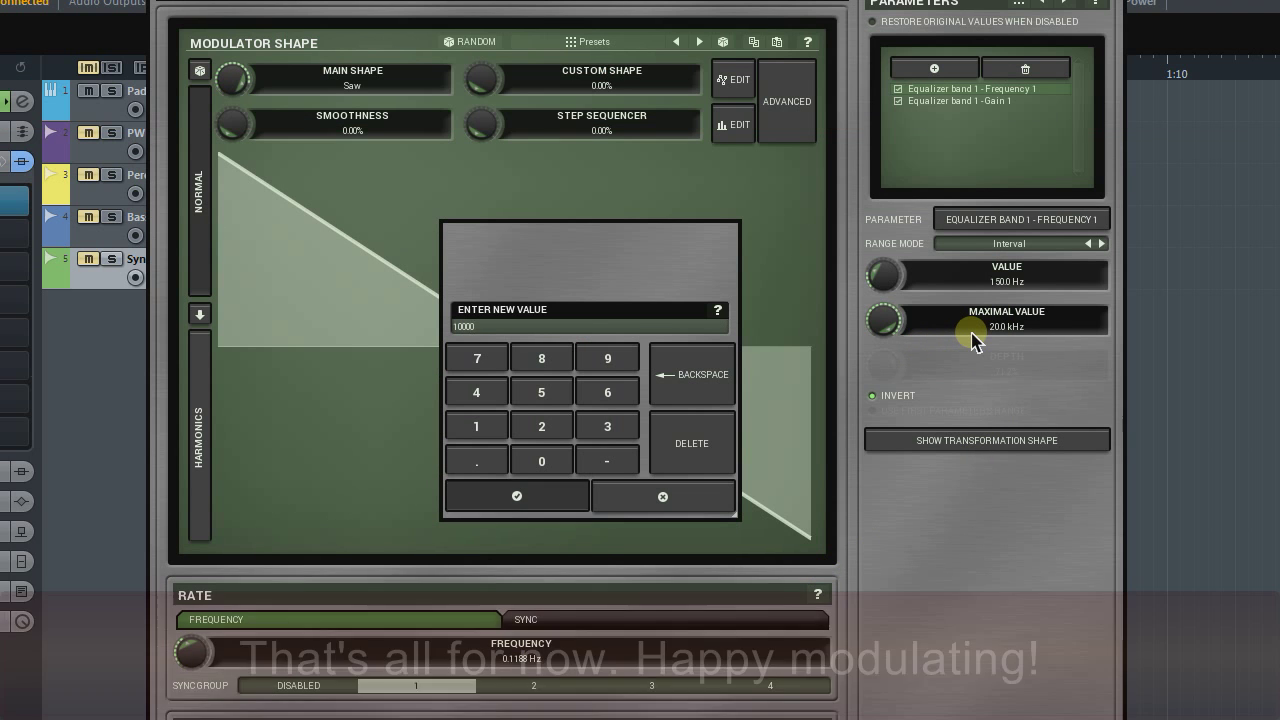